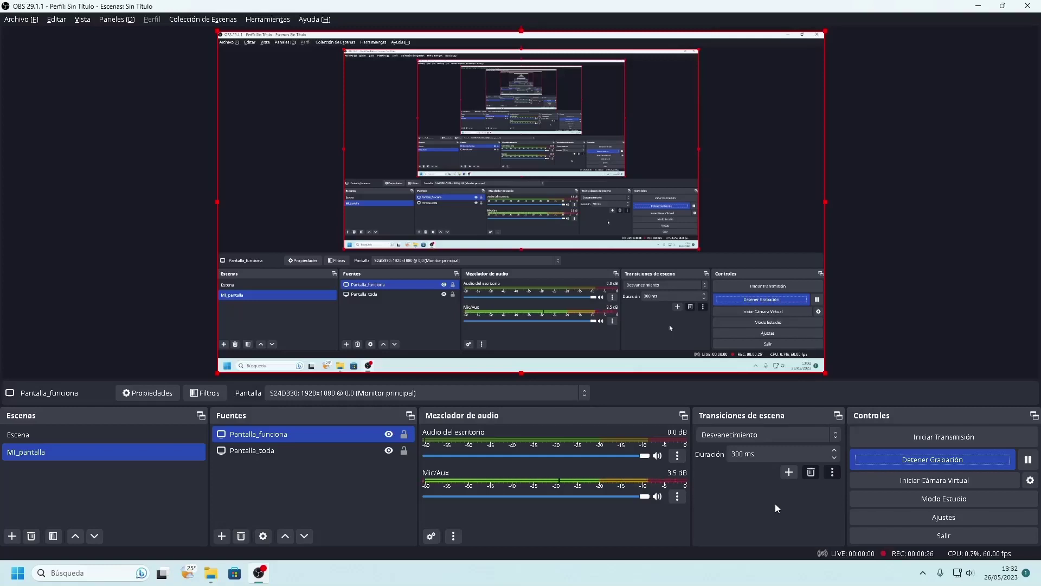
Step: Switch to File Explorer and open the "TCA-ConvertDoc 1.4 x64" folder inside ConvertDoc
{"action": "key", "text": "alt+Tab"}
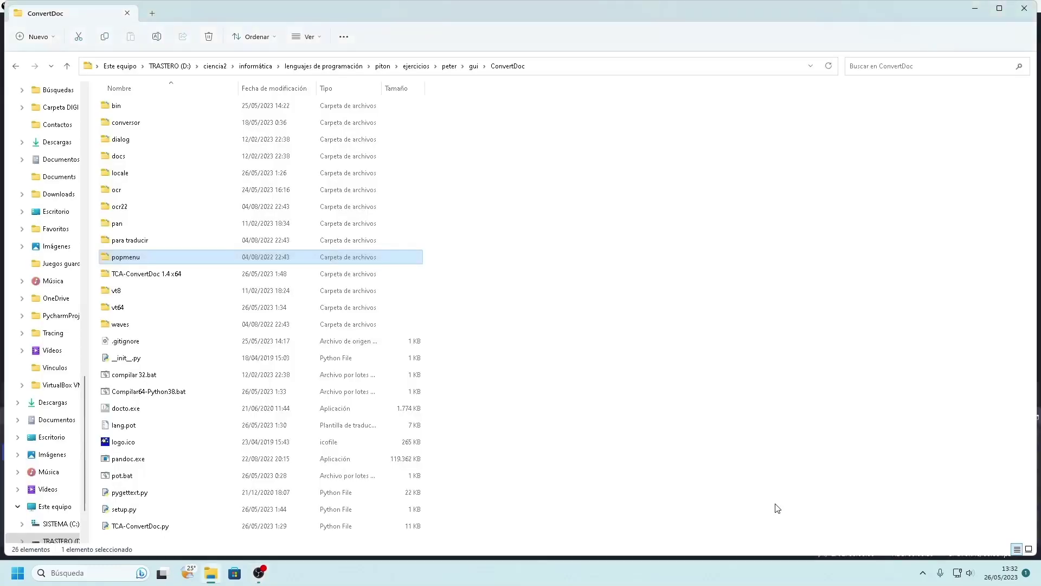
{"action": "key", "text": "Down"}
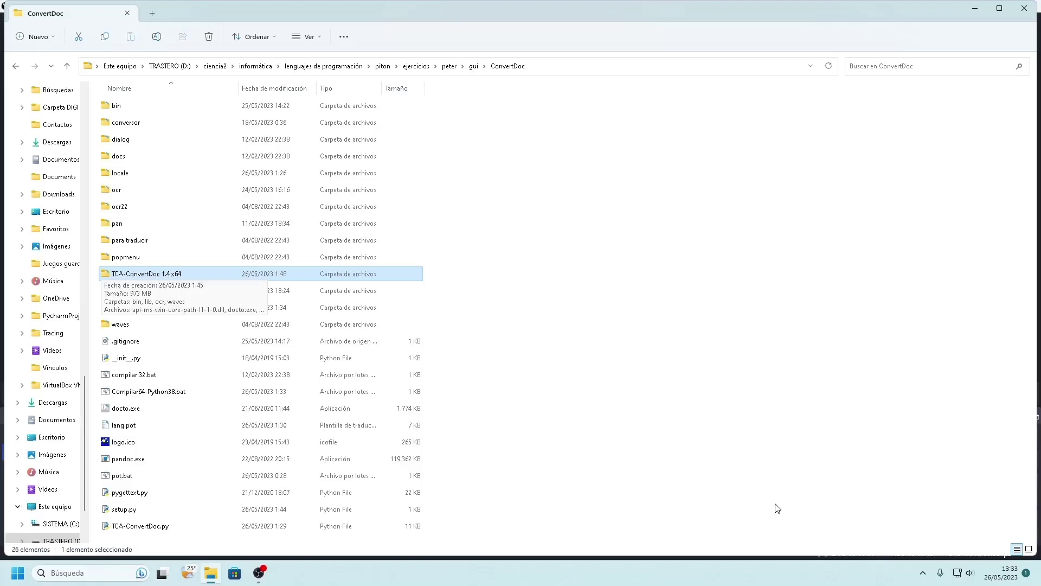
{"action": "key", "text": "Return"}
Step: Launch TCA-ConvertDoc.exe from the "TCA-ConvertDoc 1.4 x64" folder
{"action": "key", "text": "Down"}
{"action": "key", "text": "Down"}
{"action": "key", "text": "Down"}
{"action": "key", "text": "Down"}
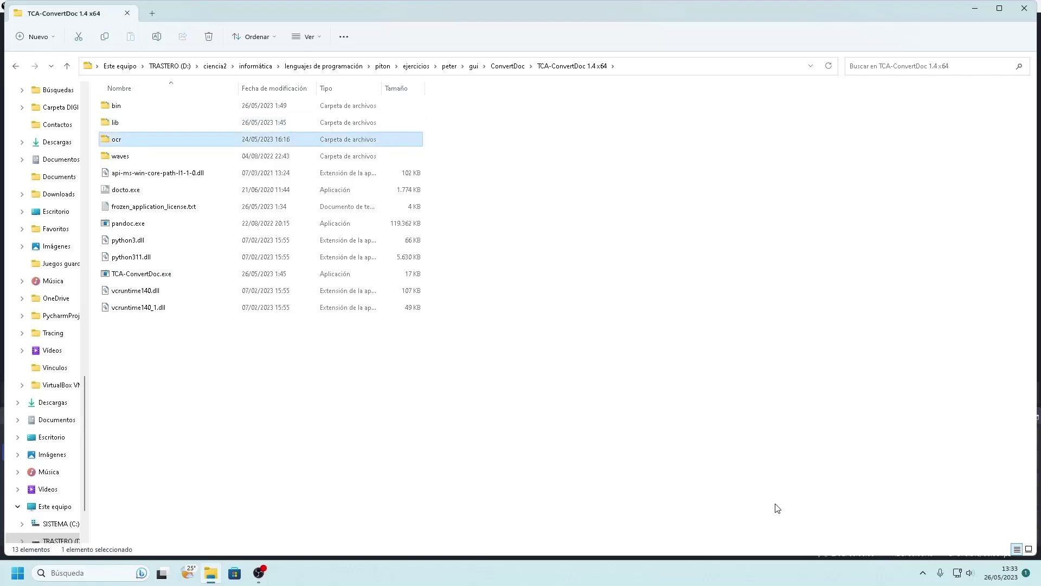
{"action": "key", "text": "Down"}
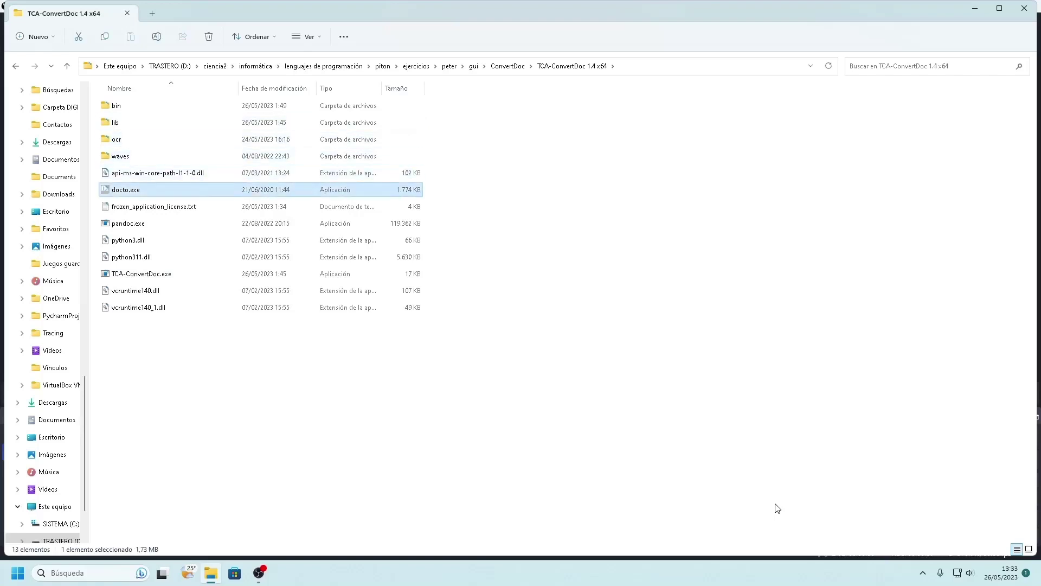
{"action": "key", "text": "Down"}
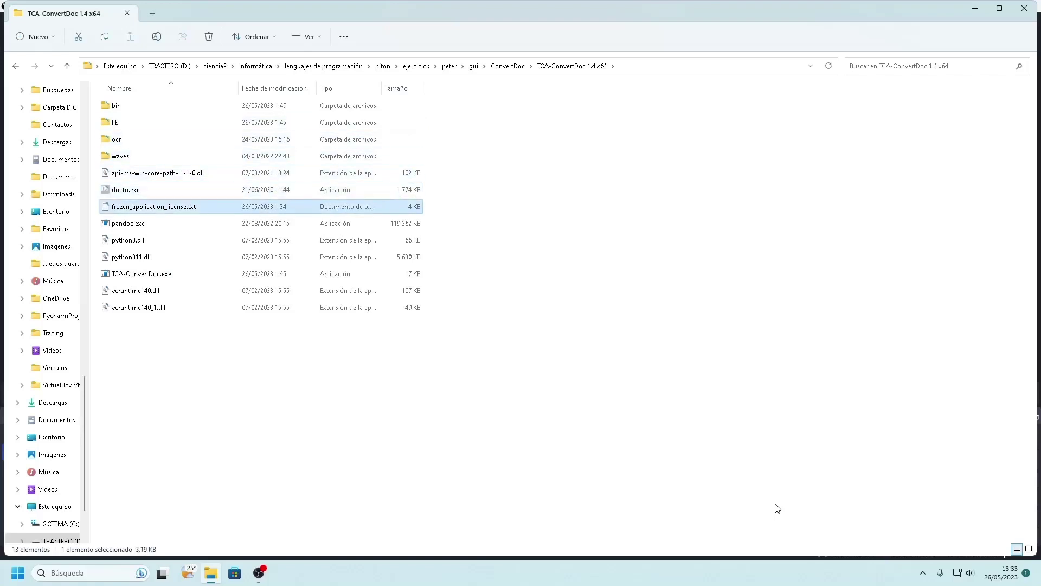
{"action": "key", "text": "Down"}
{"action": "key", "text": "Down"}
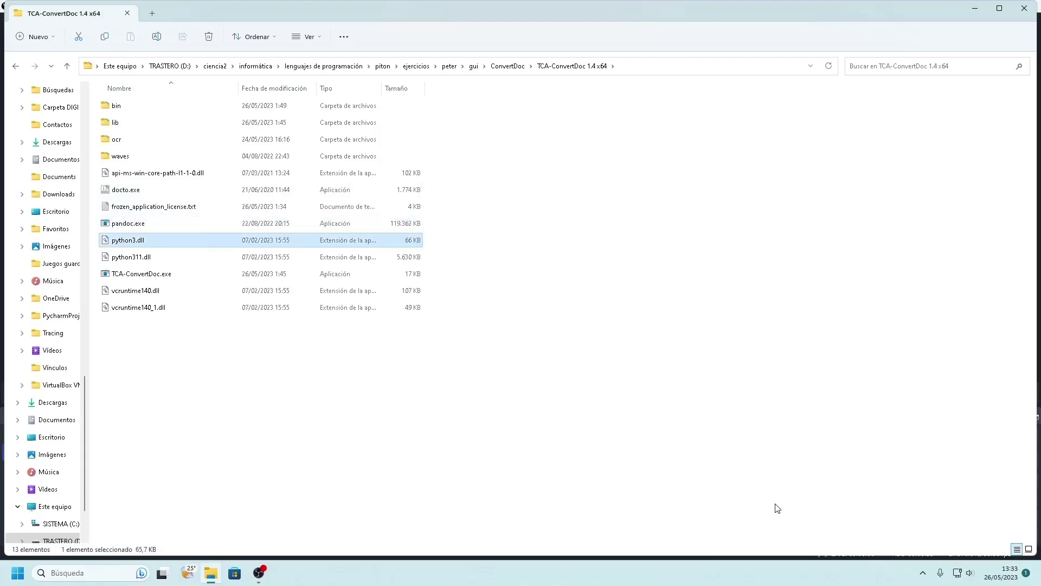
{"action": "key", "text": "Down"}
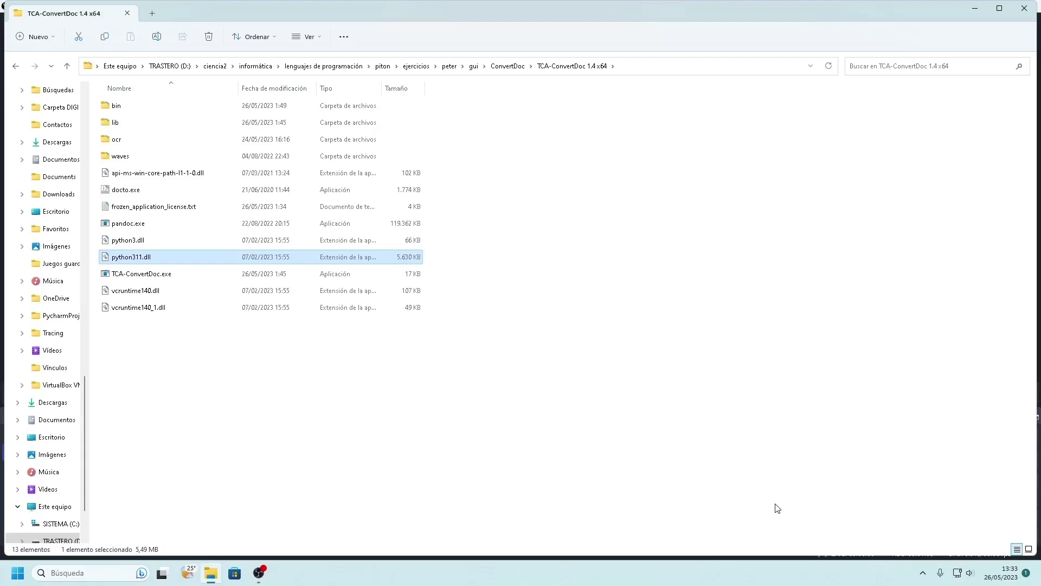
{"action": "key", "text": "Down"}
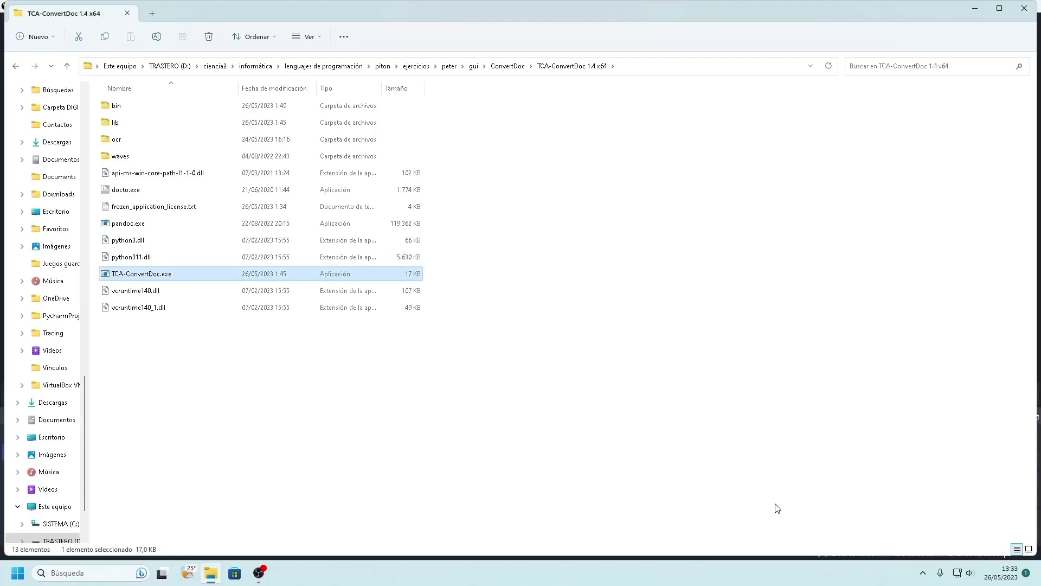
{"action": "key", "text": "Return"}
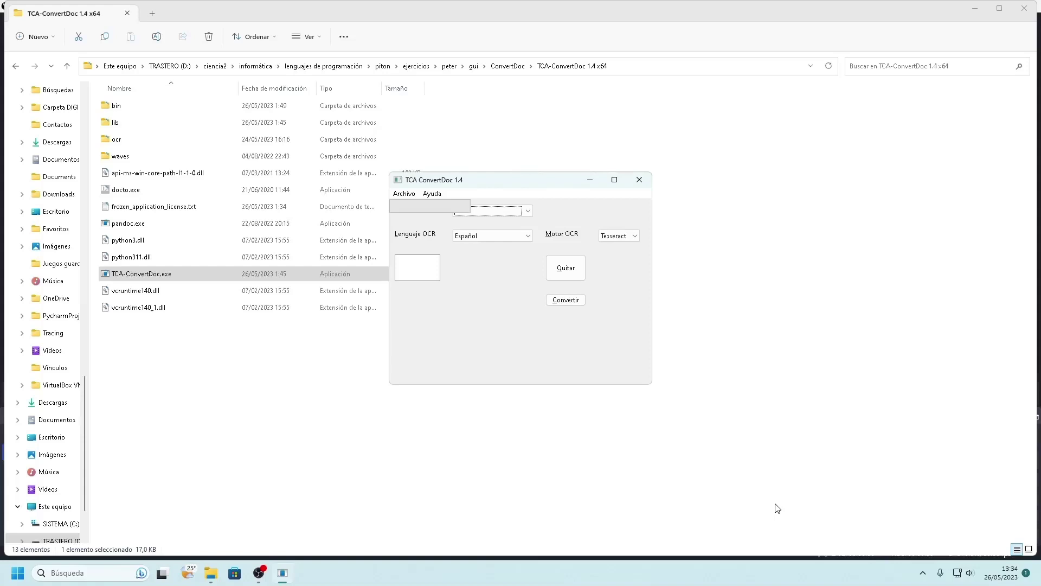
{"action": "key", "text": "Tab"}
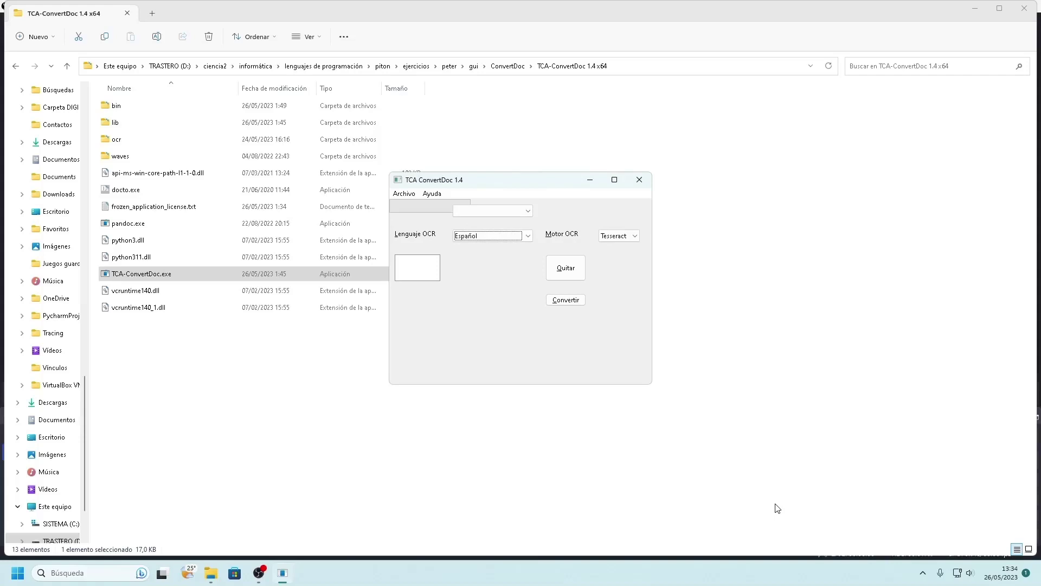
{"action": "key", "text": "Tab"}
{"action": "key", "text": "Tab"}
{"action": "key", "text": "Tab"}
{"action": "key", "text": "Tab"}
{"action": "key", "text": "Tab"}
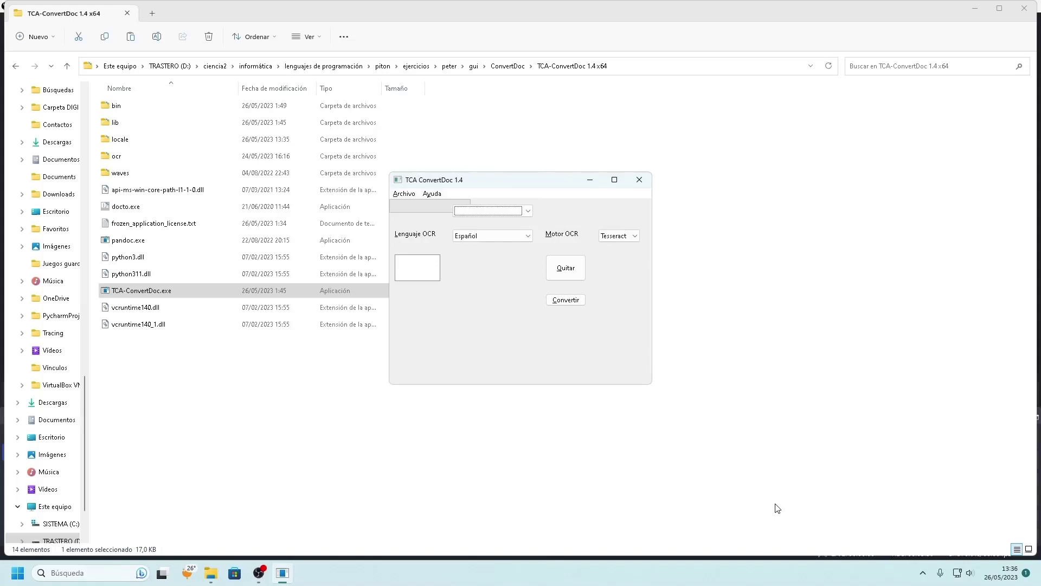
Step: Change the TCA ConvertDoc interface language to Inglés and agree to restart the program
{"action": "key", "text": "alt+y"}
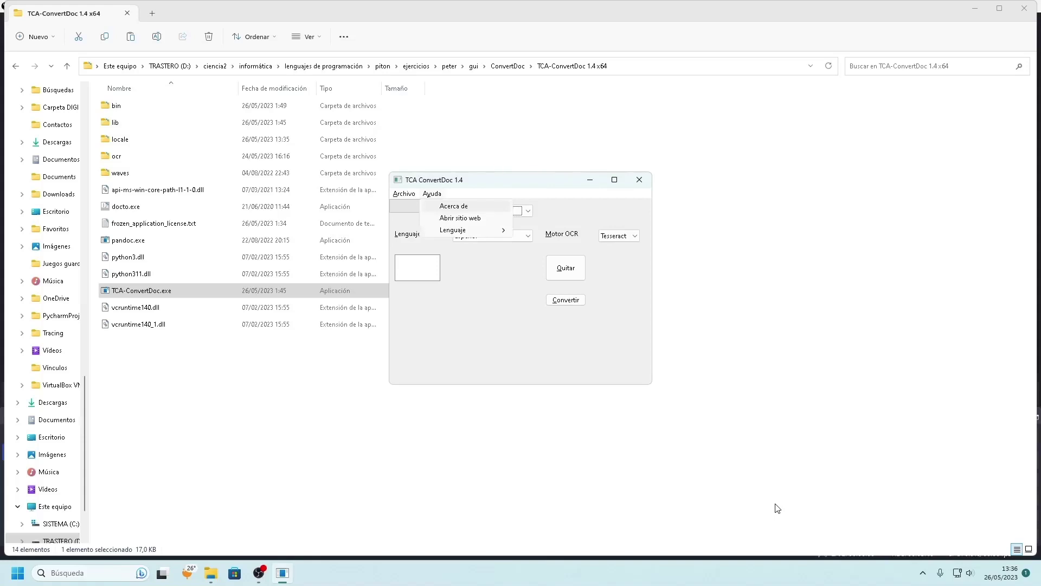
{"action": "key", "text": "Down"}
{"action": "key", "text": "Down"}
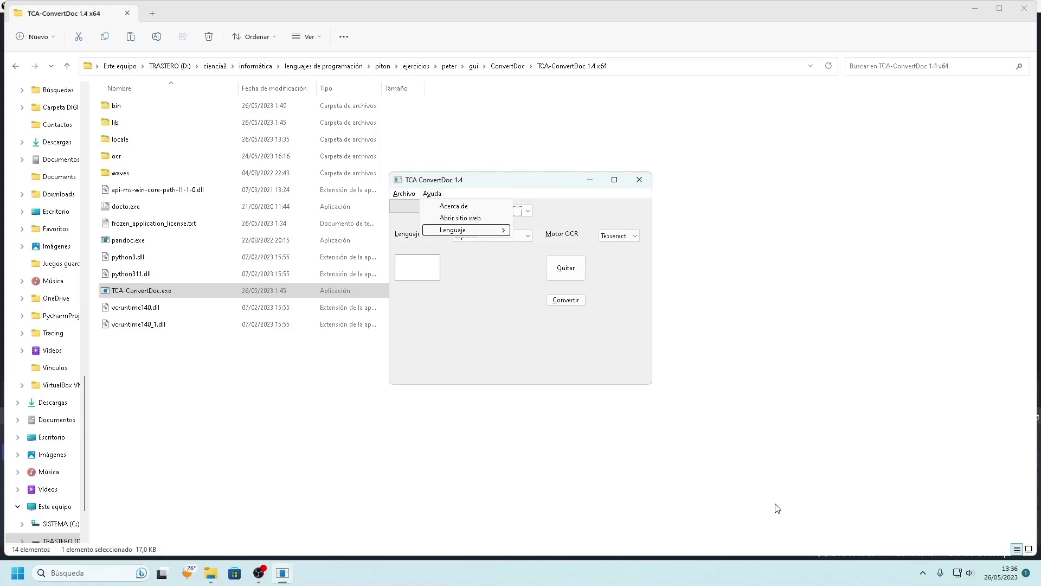
{"action": "key", "text": "Right"}
{"action": "key", "text": "Down"}
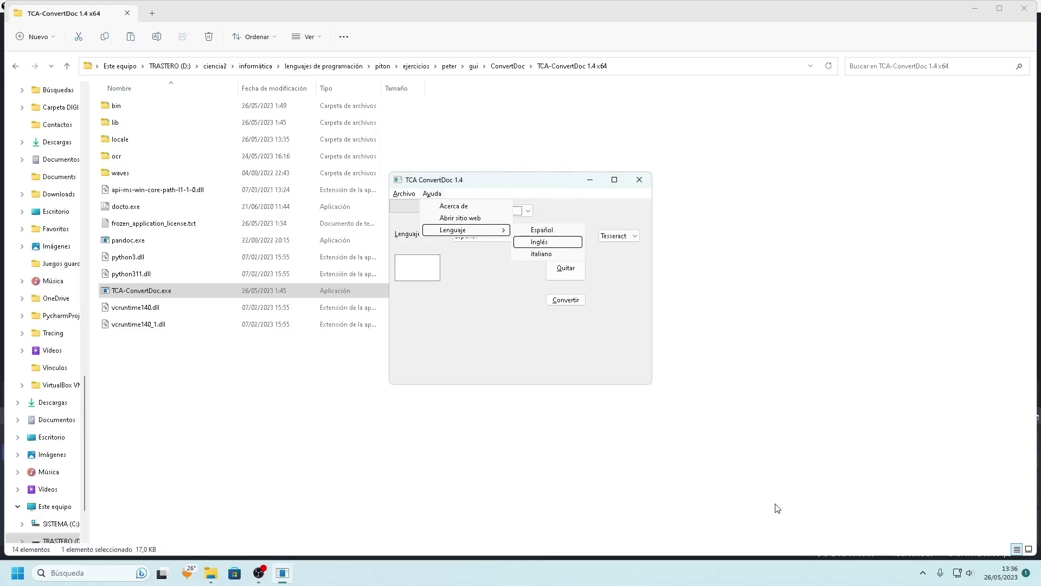
{"action": "key", "text": "Down"}
{"action": "key", "text": "Up"}
{"action": "key", "text": "Return"}
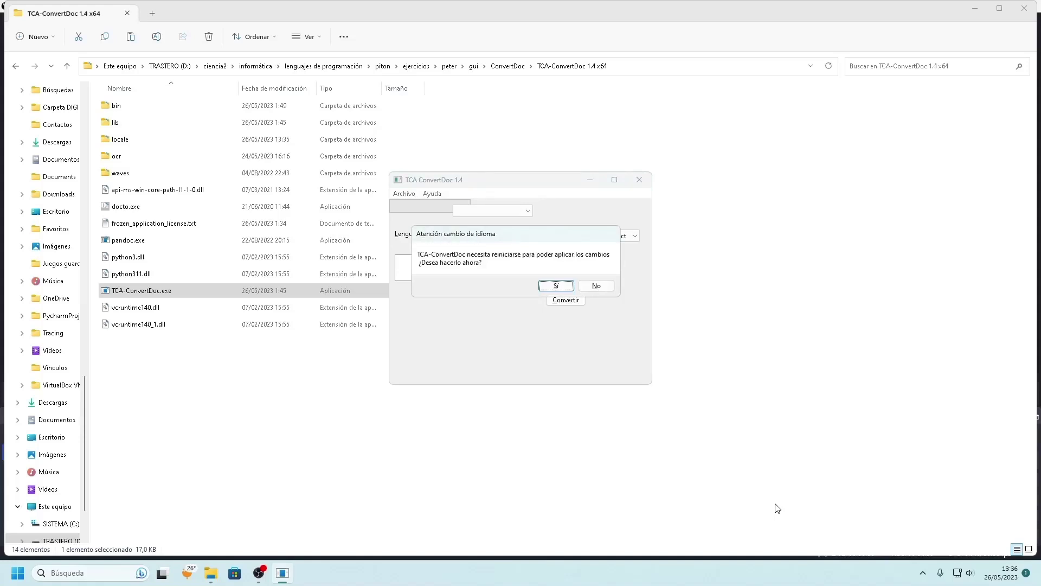
{"action": "key", "text": "Right"}
{"action": "key", "text": "Left"}
{"action": "key", "text": "Return"}
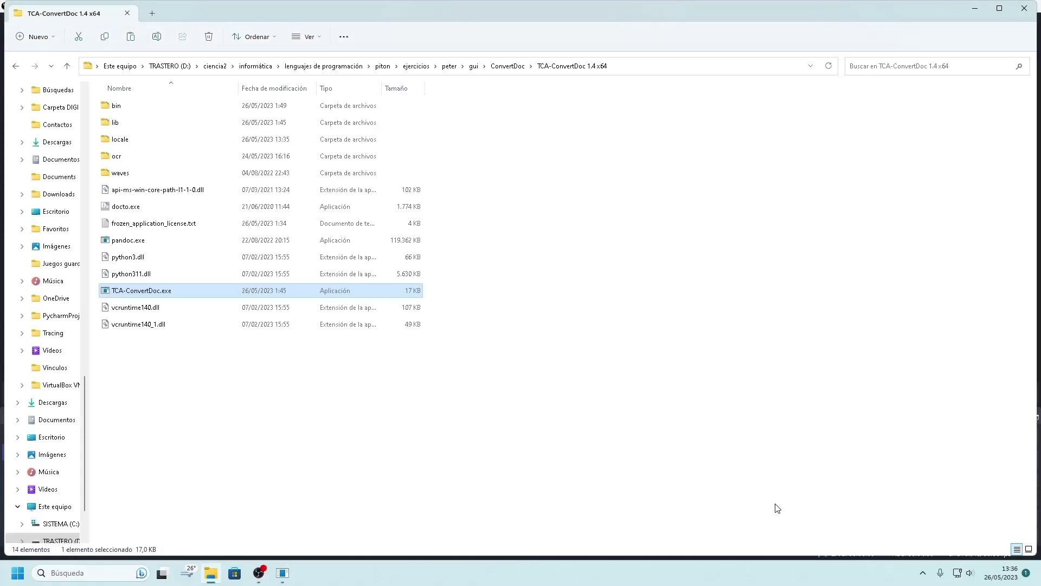
Step: Bring the restarted TCA ConvertDoc window to the foreground
{"action": "key", "text": "super+t"}
{"action": "key", "text": "super+t"}
{"action": "key", "text": "super+t"}
{"action": "key", "text": "super+t"}
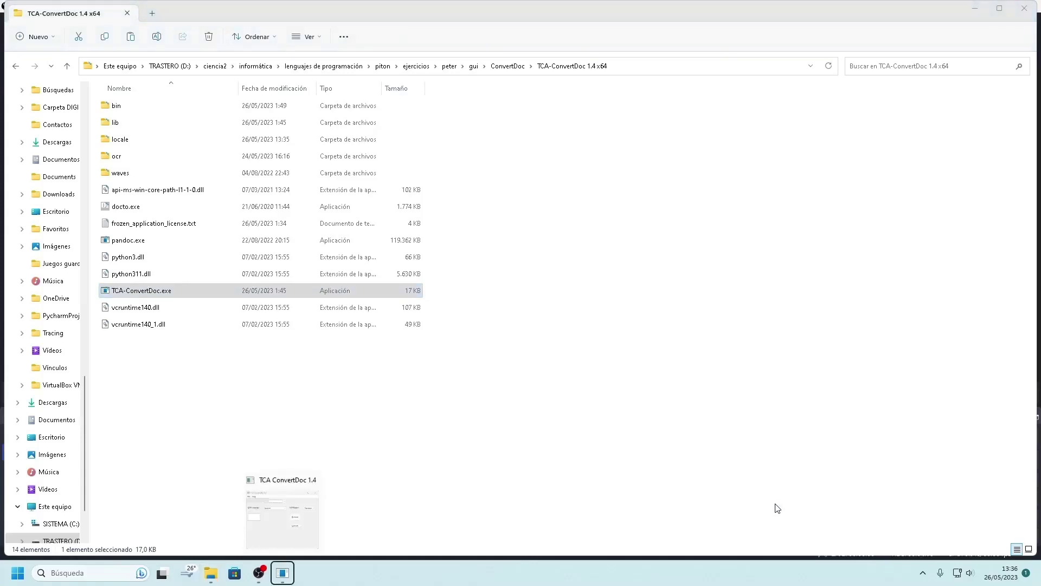
{"action": "key", "text": "Return"}
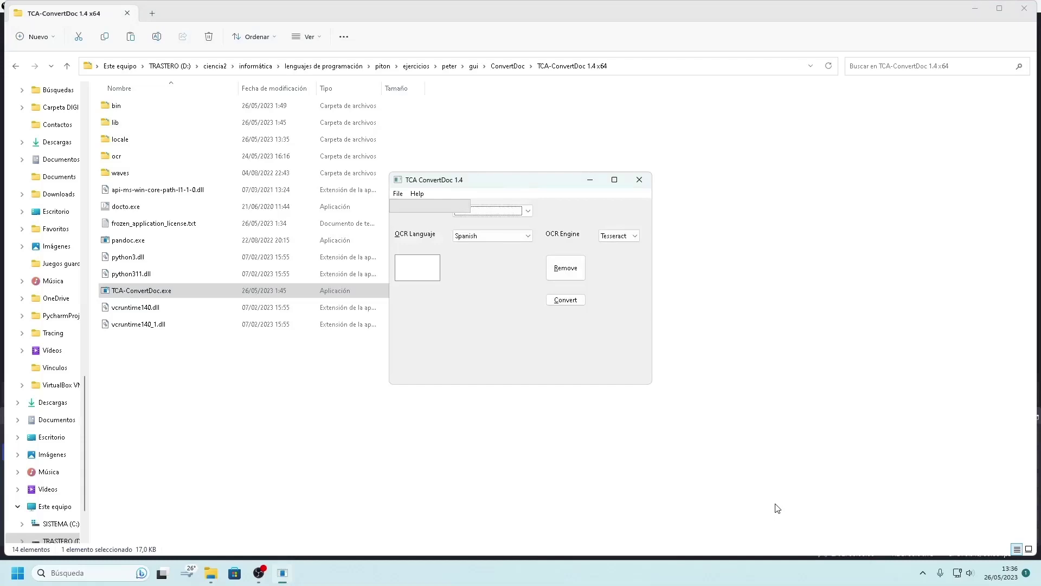
Step: Set the TCA ConvertDoc interface language back to Spanish and agree to restart the program
{"action": "key", "text": "alt"}
{"action": "key", "text": "Tab"}
{"action": "key", "text": "alt+h"}
{"action": "key", "text": "Down"}
{"action": "key", "text": "Down"}
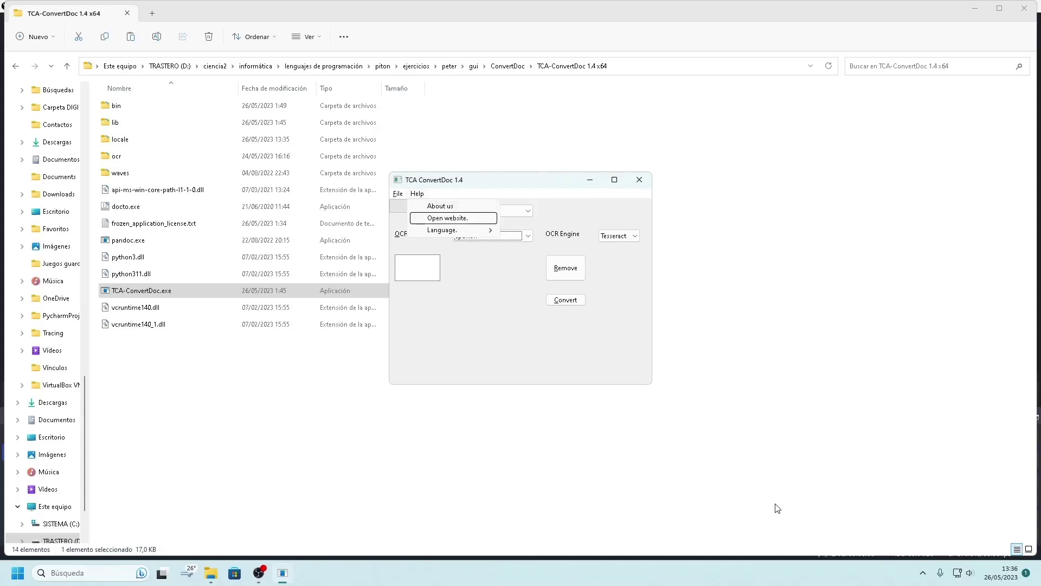
{"action": "key", "text": "Right"}
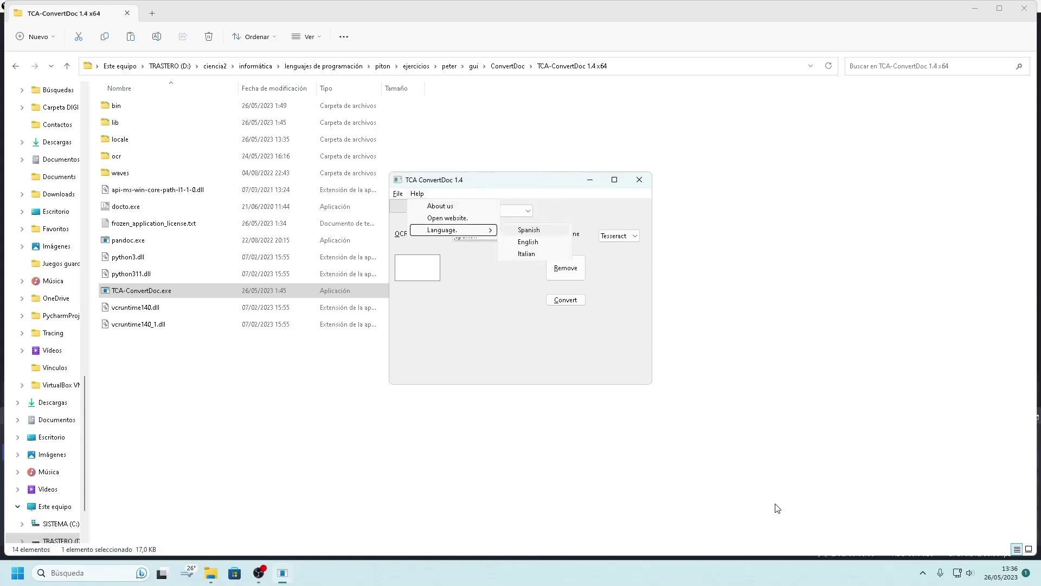
{"action": "key", "text": "Return"}
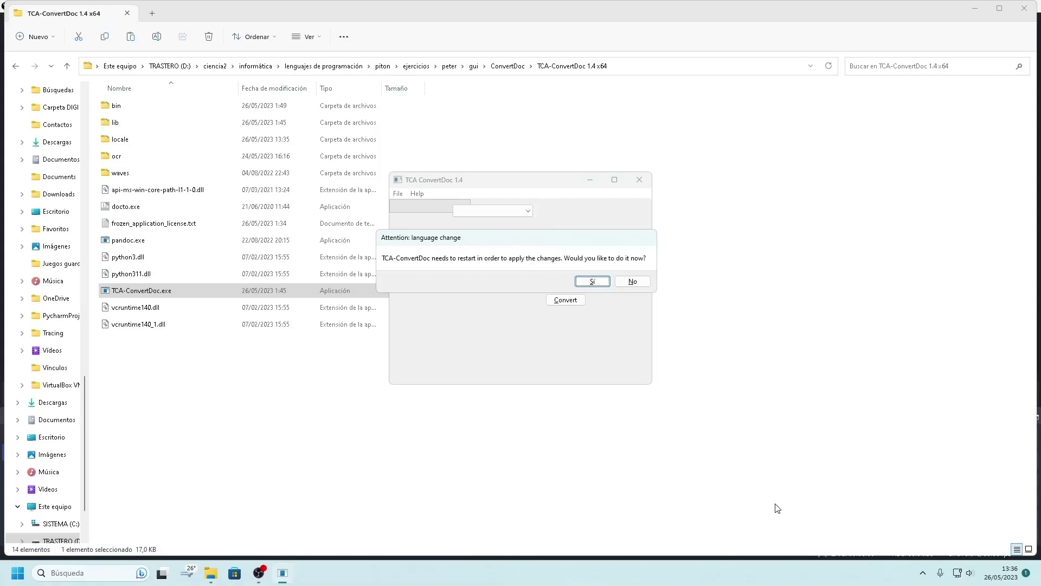
{"action": "key", "text": "Return"}
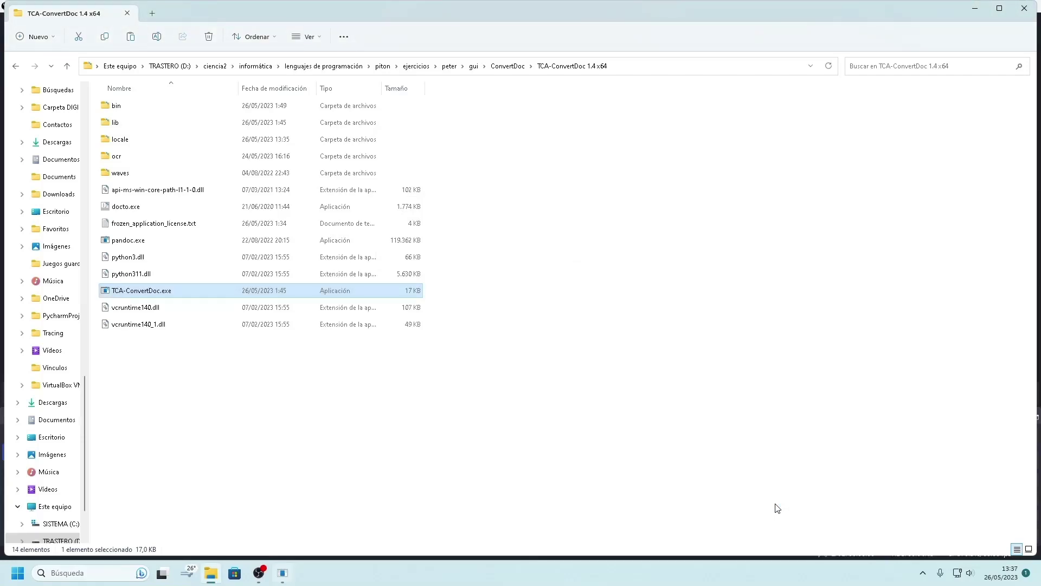
Step: Load the MAPFRE PDF from D:\documentos prueba\con contraseña into the restarted TCA ConvertDoc
{"action": "key", "text": "Return"}
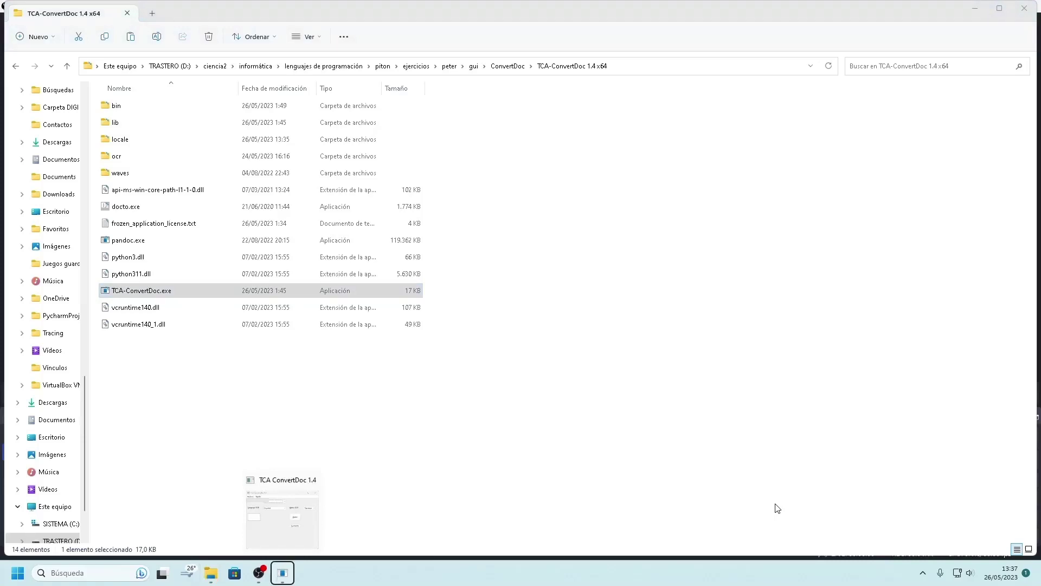
{"action": "key", "text": "Tab"}
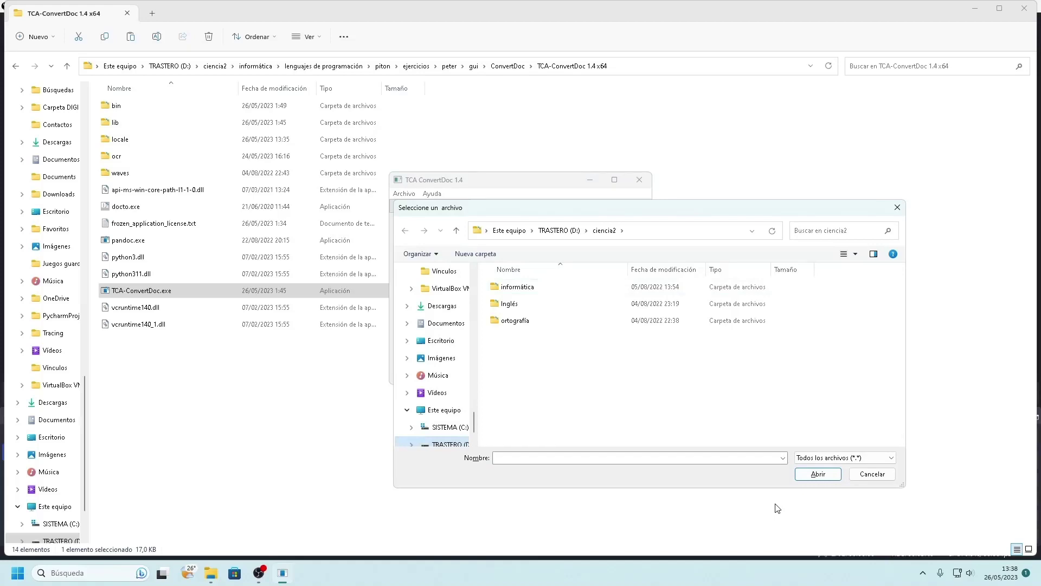
{"action": "key", "text": "alt+Up"}
{"action": "type", "text": "do"}
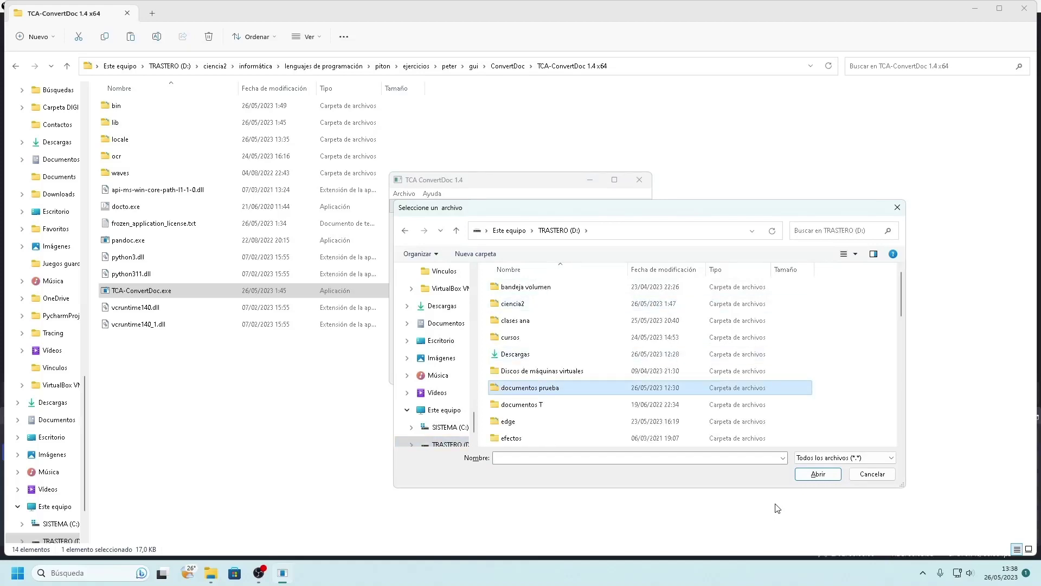
{"action": "key", "text": "Return"}
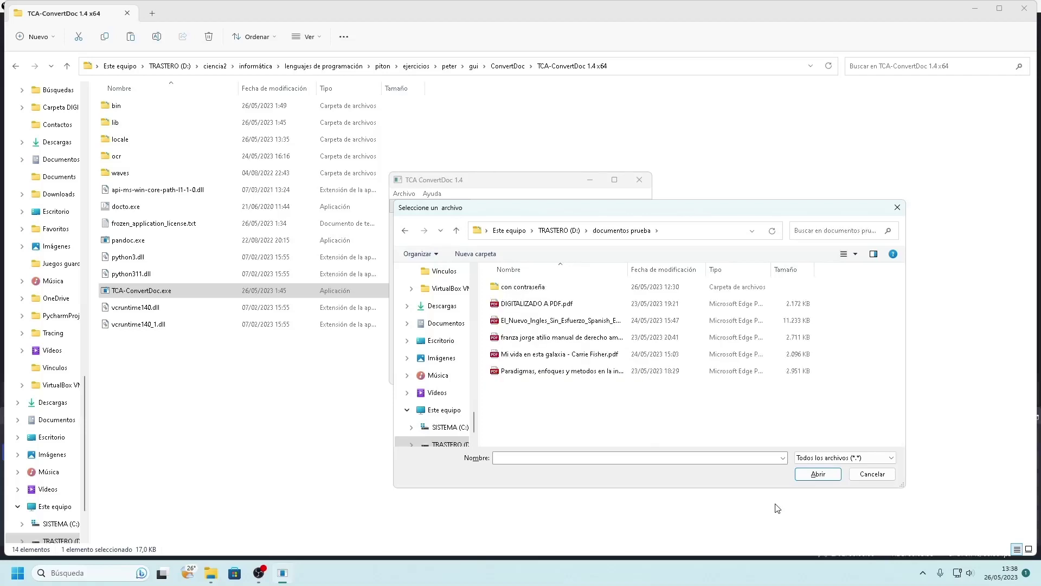
{"action": "type", "text": "c"}
{"action": "key", "text": "Return"}
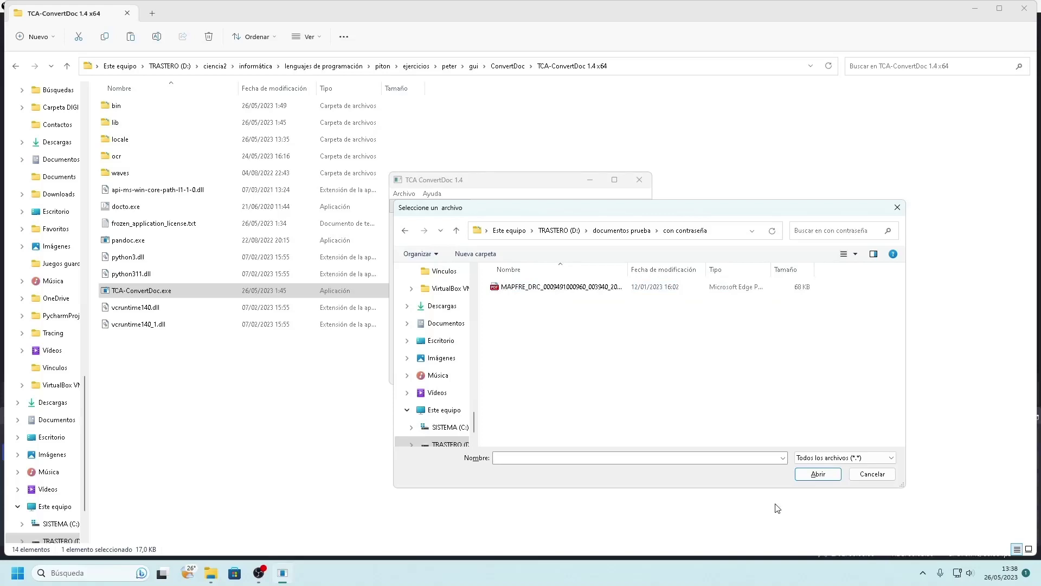
{"action": "key", "text": "m"}
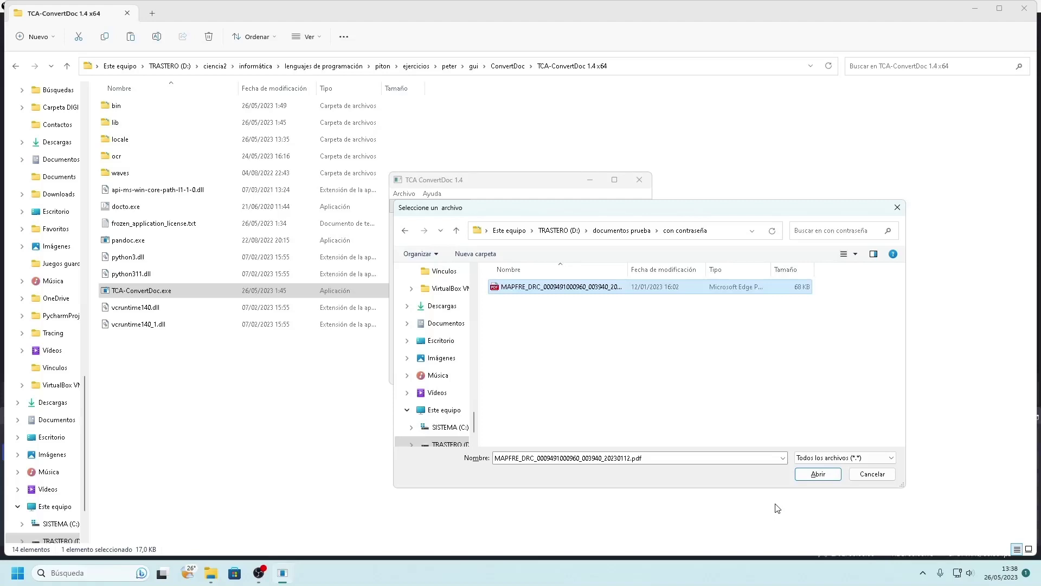
{"action": "key", "text": "Return"}
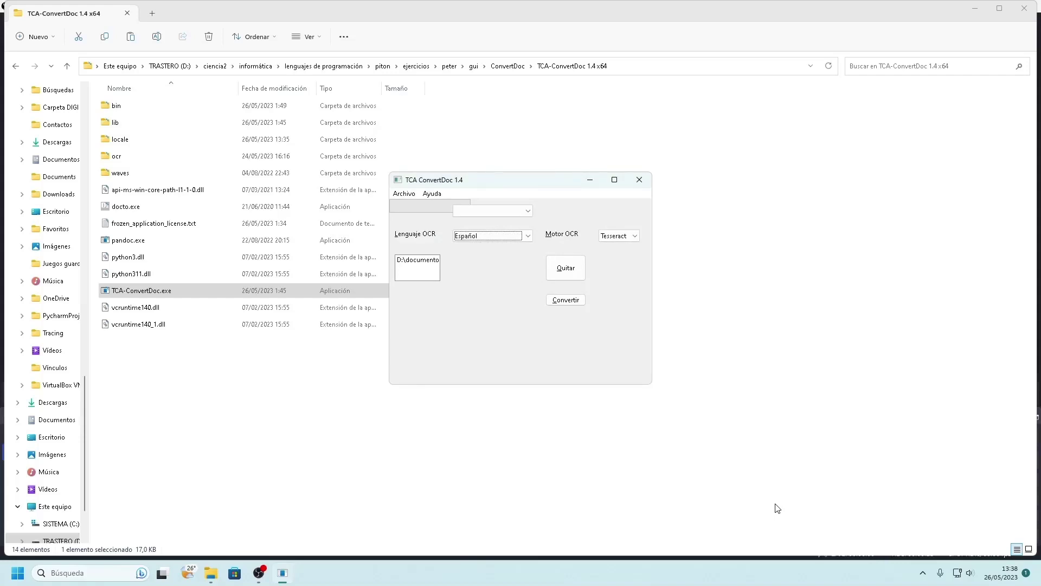
Step: Choose the "PDF a Docx" conversion and start converting the loaded PDF
{"action": "key", "text": "shift+Tab"}
{"action": "key", "text": "Down"}
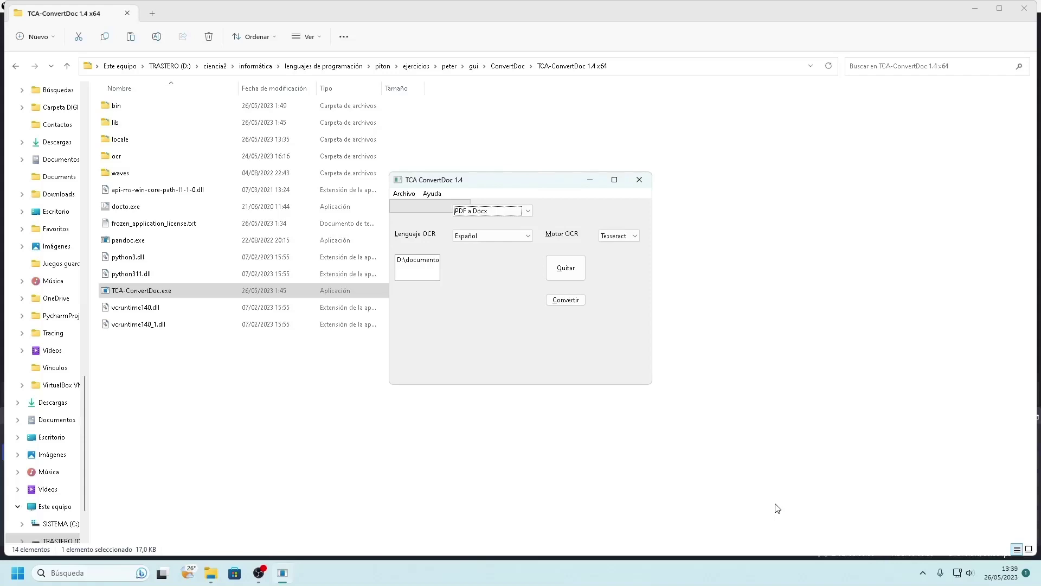
{"action": "key", "text": "Tab"}
{"action": "key", "text": "Tab"}
{"action": "key", "text": "Tab"}
{"action": "key", "text": "Tab"}
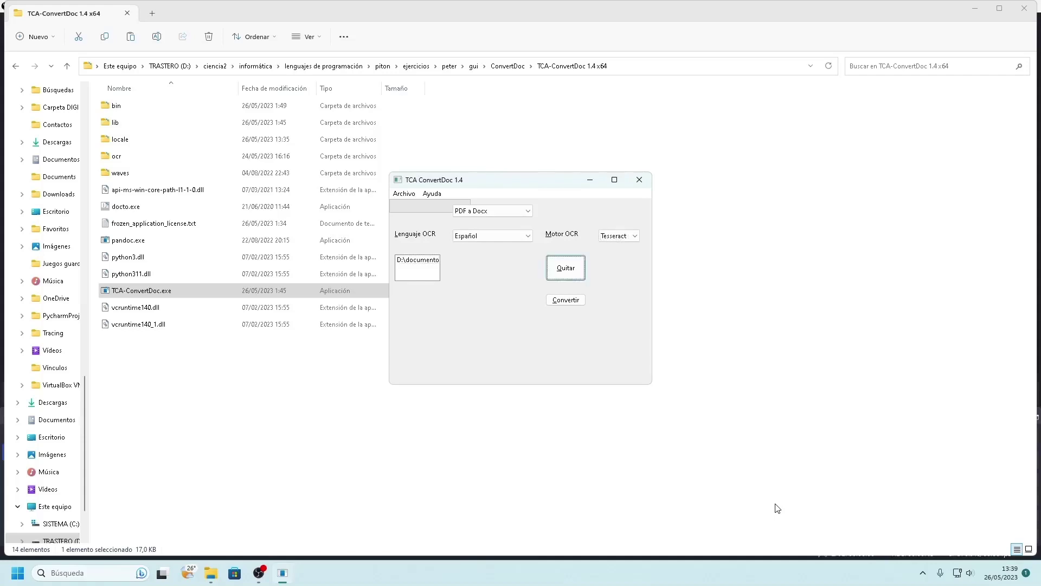
{"action": "key", "text": "Tab"}
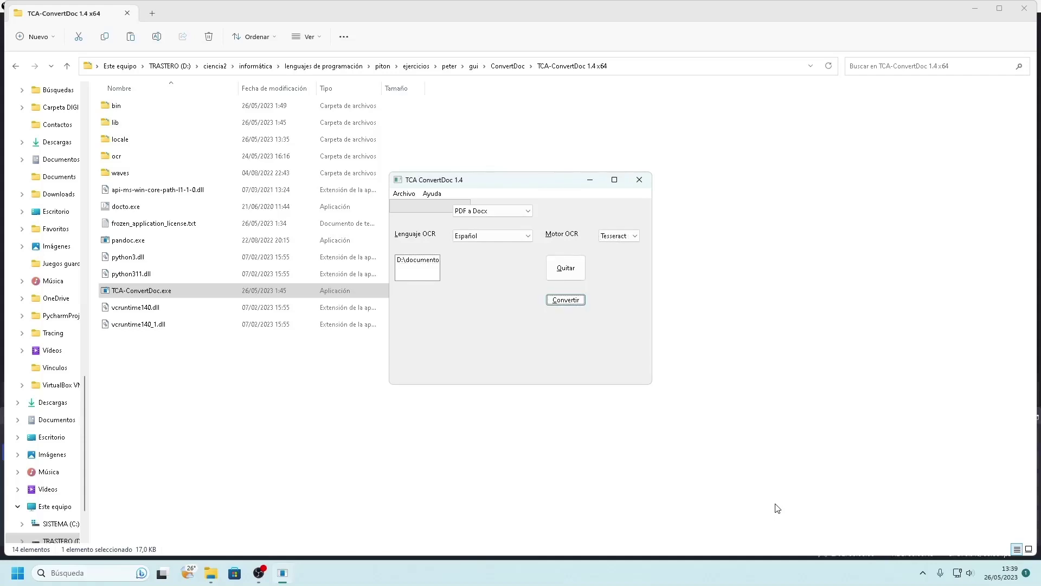
{"action": "key", "text": "space"}
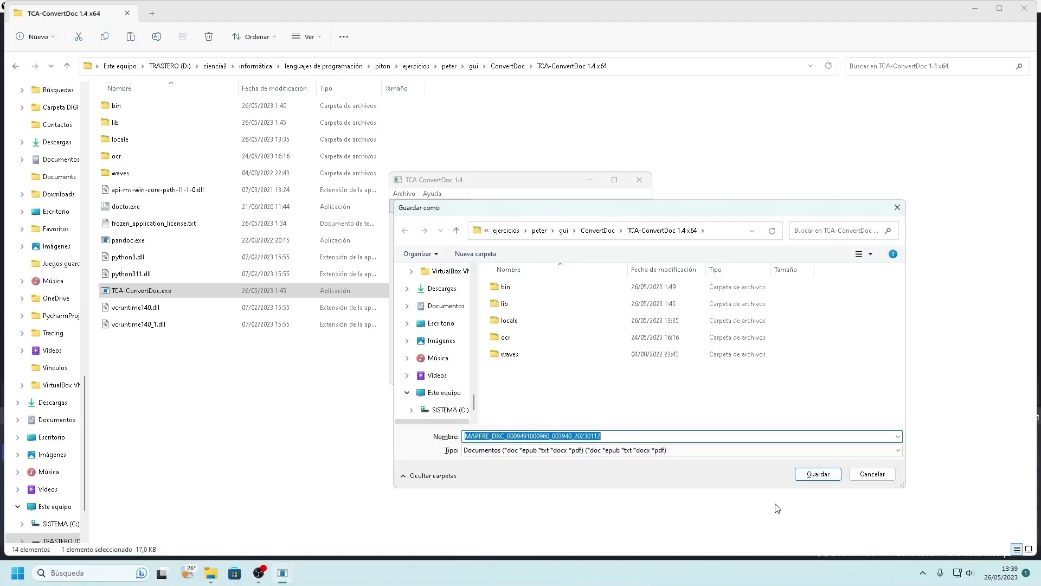
Step: Try to save the converted document under the suggested file name in the "TCA-ConvertDoc 1.4 x64" folder
{"action": "key", "text": "Tab"}
{"action": "key", "text": "Tab"}
{"action": "key", "text": "Tab"}
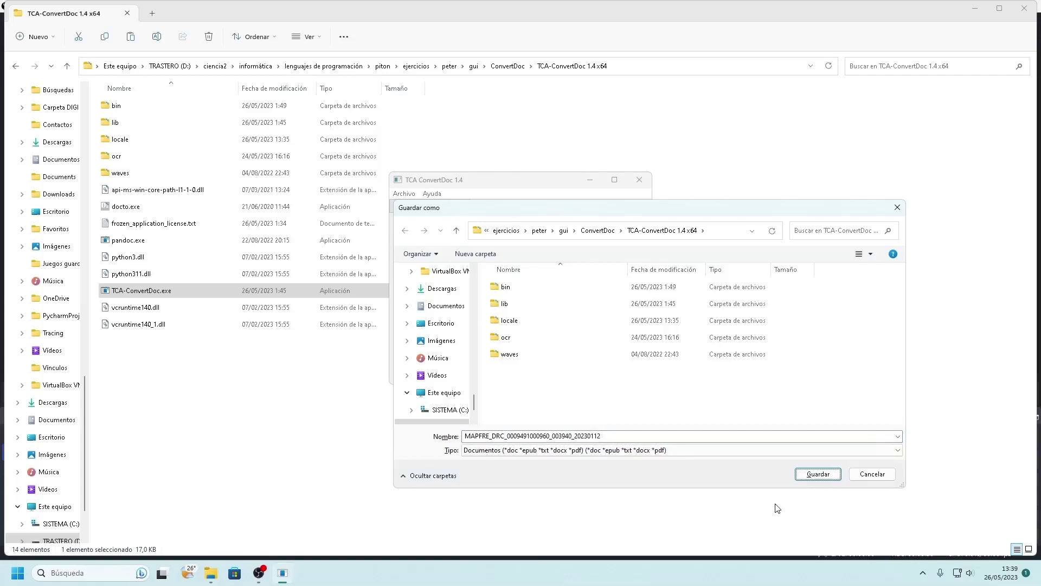
{"action": "key", "text": "Return"}
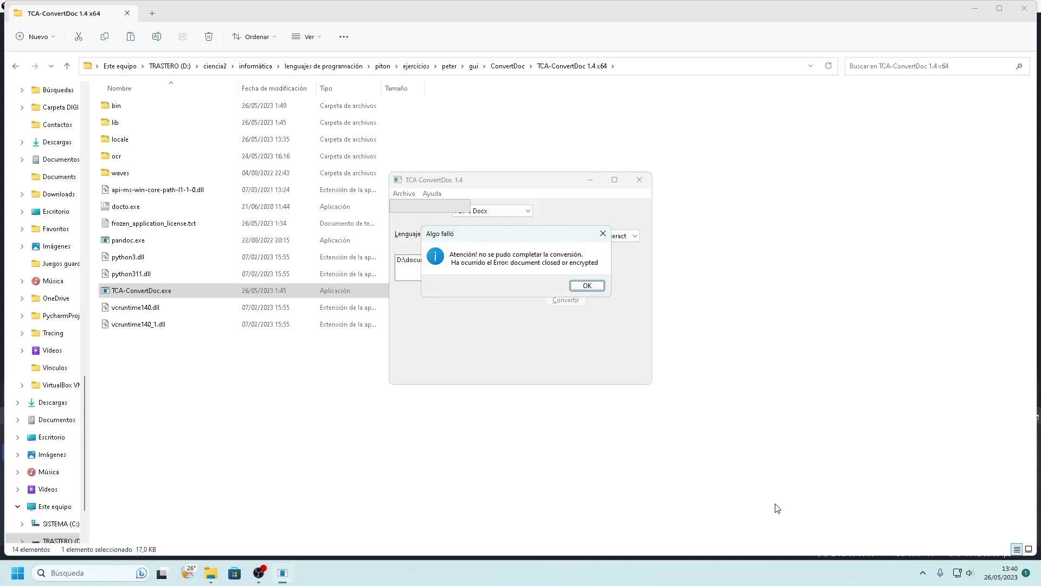
Step: Dismiss the conversion error message and review the available OCR language and OCR engine options
{"action": "key", "text": "Return"}
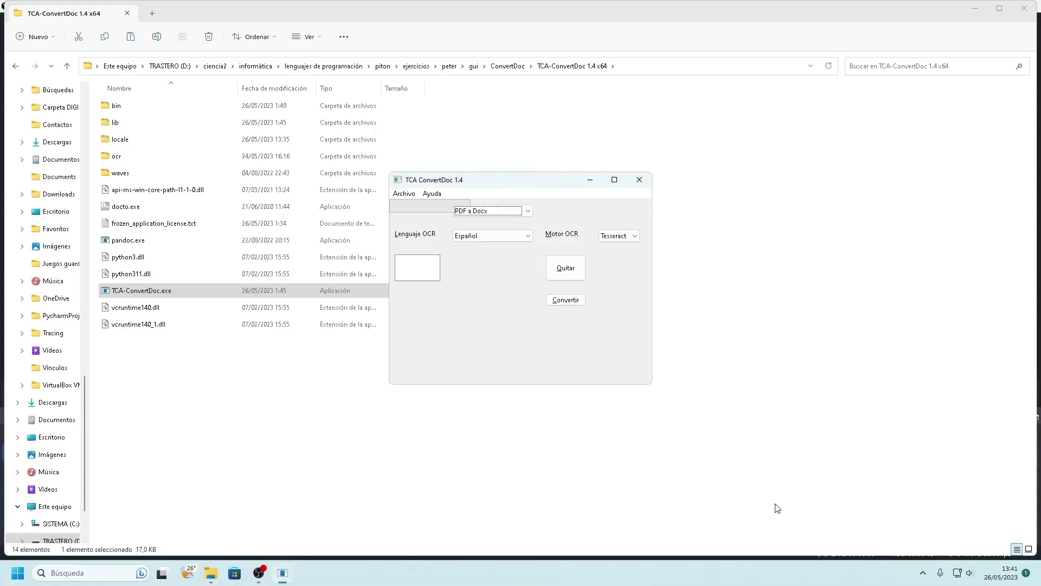
{"action": "key", "text": "Tab"}
{"action": "key", "text": "Down"}
{"action": "key", "text": "Down"}
{"action": "key", "text": "Up"}
{"action": "key", "text": "Up"}
{"action": "key", "text": "Down"}
{"action": "key", "text": "Up"}
{"action": "key", "text": "Tab"}
{"action": "key", "text": "Down"}
{"action": "key", "text": "Down"}
{"action": "key", "text": "Up"}
{"action": "key", "text": "Down"}
Step: Choose "PDF a TXT (OCR)" as the conversion type
{"action": "key", "text": "shift+Tab"}
{"action": "key", "text": "shift+Tab"}
{"action": "key", "text": "Down"}
{"action": "key", "text": "Down"}
Step: Start loading a document and browse to the D:\documentos prueba folder
{"action": "key", "text": "alt+c"}
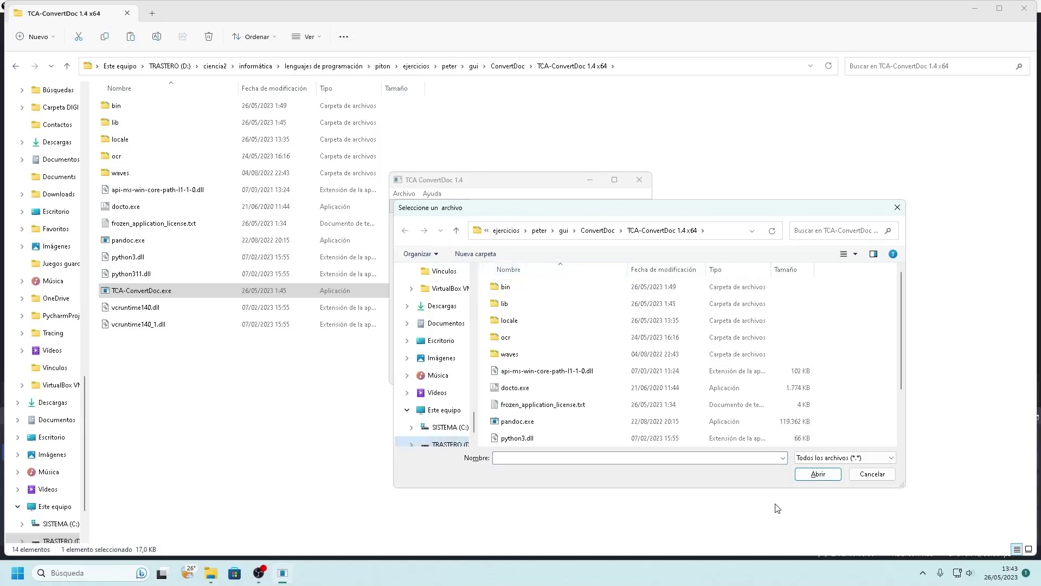
{"action": "key", "text": "BackSpace"}
{"action": "key", "text": "BackSpace"}
{"action": "key", "text": "BackSpace"}
{"action": "key", "text": "BackSpace"}
{"action": "key", "text": "BackSpace"}
{"action": "key", "text": "BackSpace"}
{"action": "key", "text": "BackSpace"}
{"action": "key", "text": "BackSpace"}
{"action": "key", "text": "BackSpace"}
{"action": "type", "text": "do"}
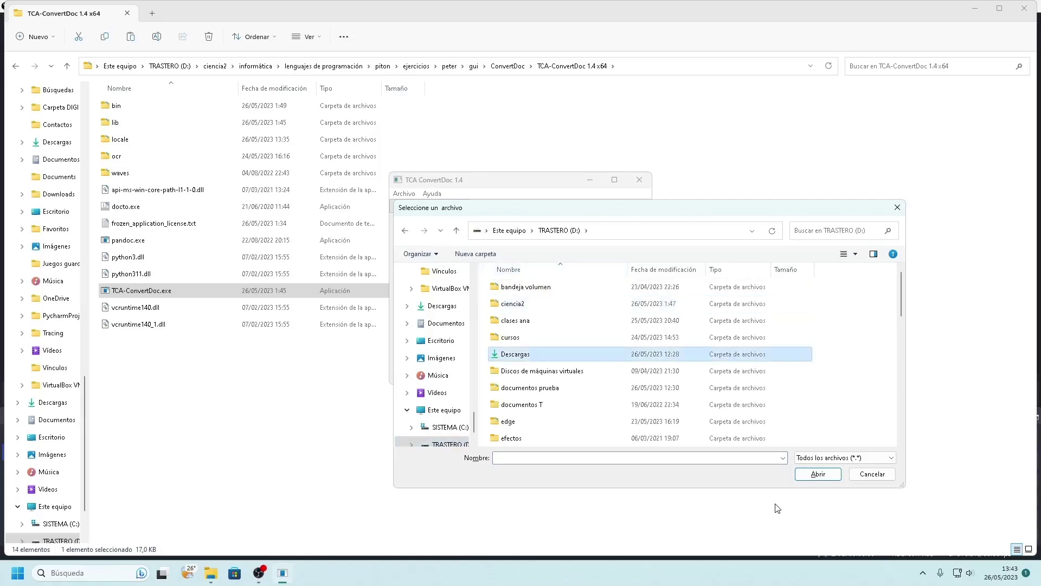
{"action": "key", "text": "Return"}
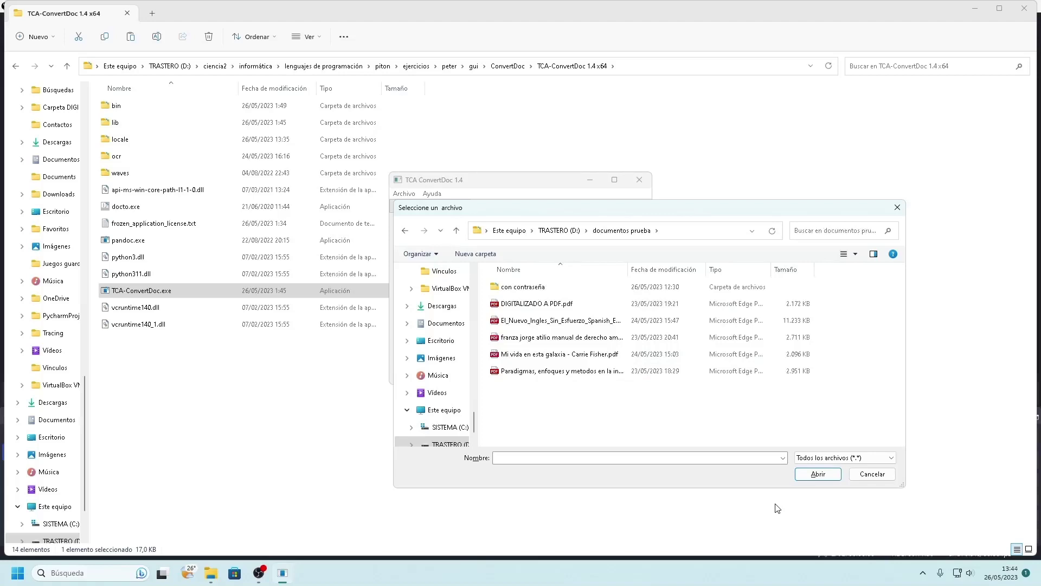
Step: Load "Mi vida en esta galaxia - Carrie Fisher.pdf" from the documentos prueba folder
{"action": "key", "text": "d"}
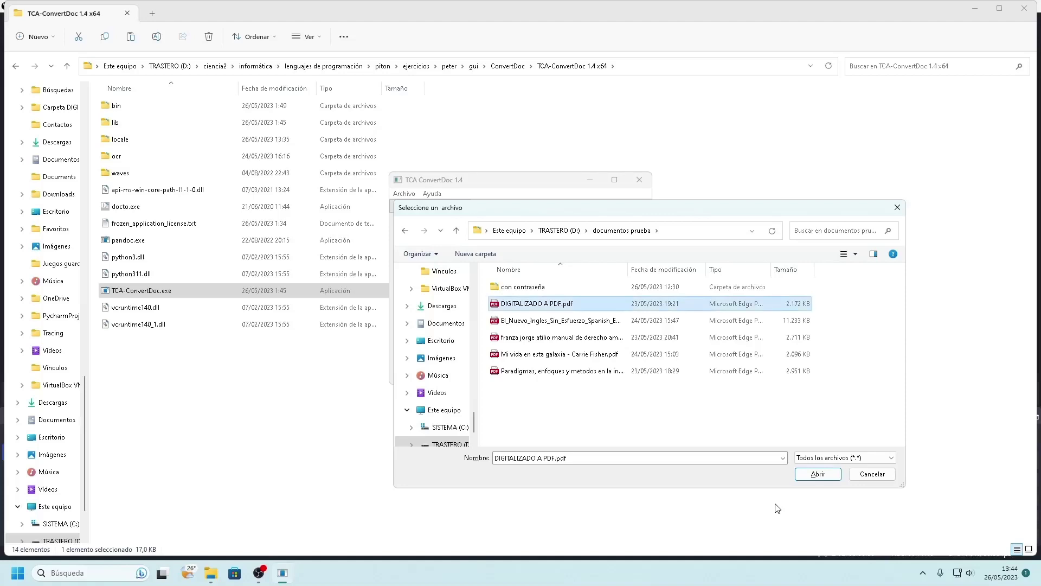
{"action": "key", "text": "Down"}
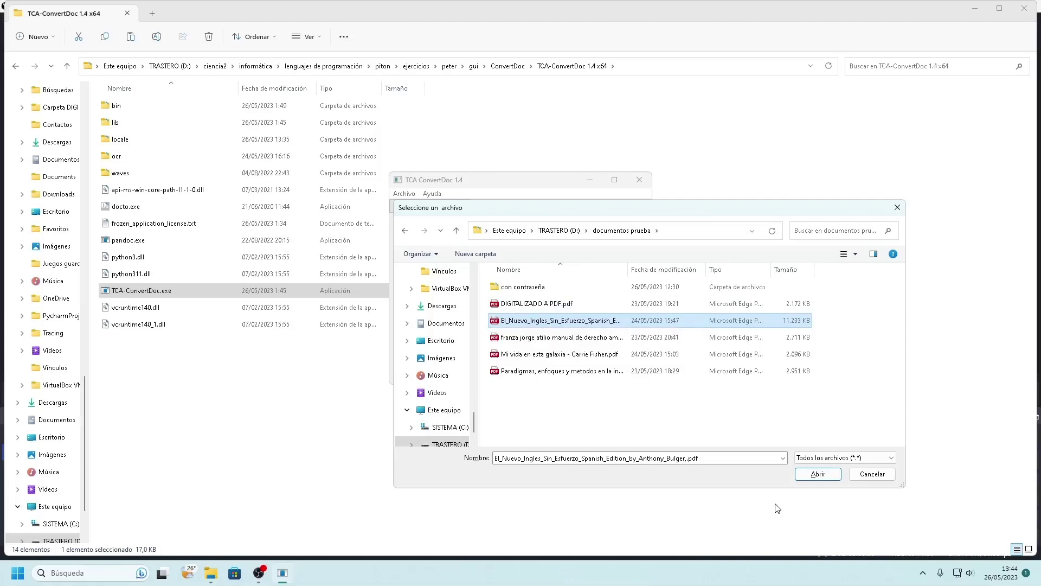
{"action": "key", "text": "Down"}
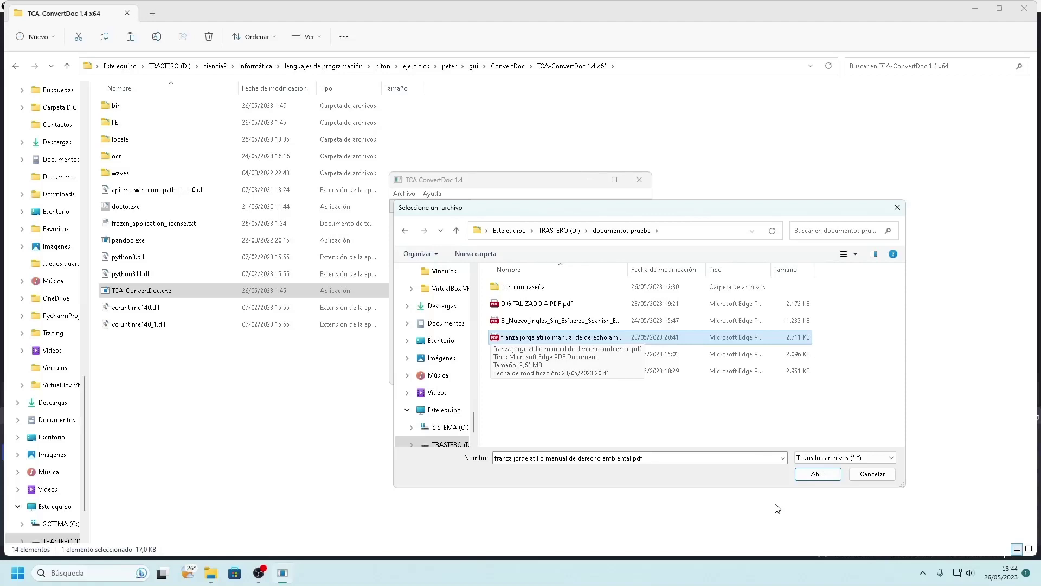
{"action": "key", "text": "Down"}
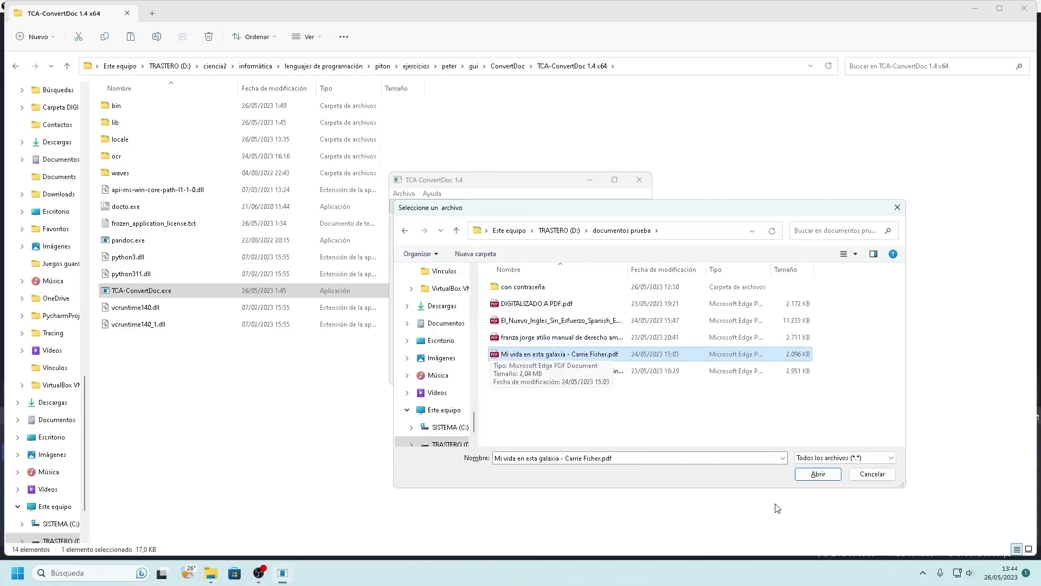
{"action": "key", "text": "Up"}
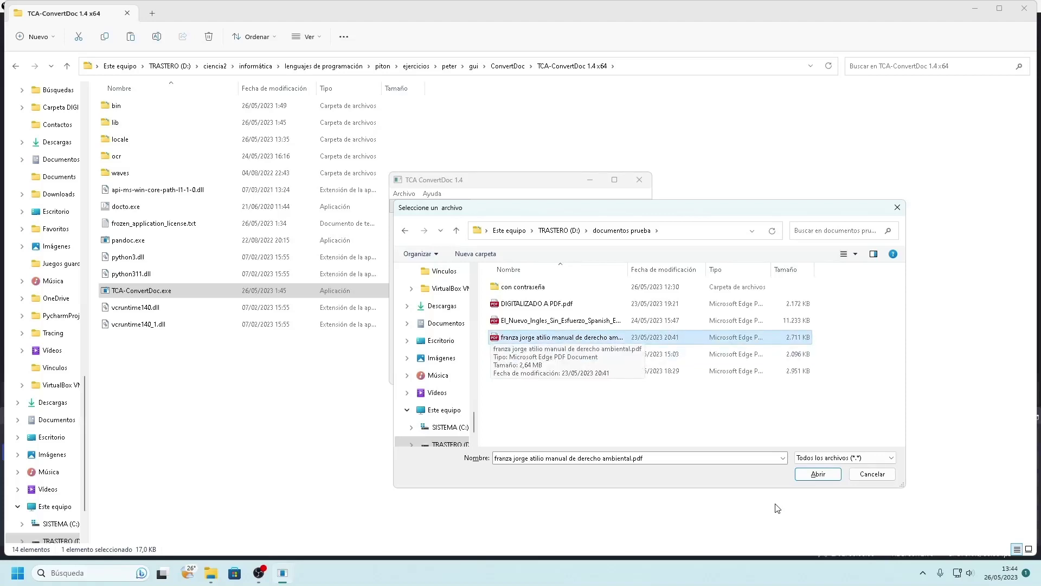
{"action": "key", "text": "Down"}
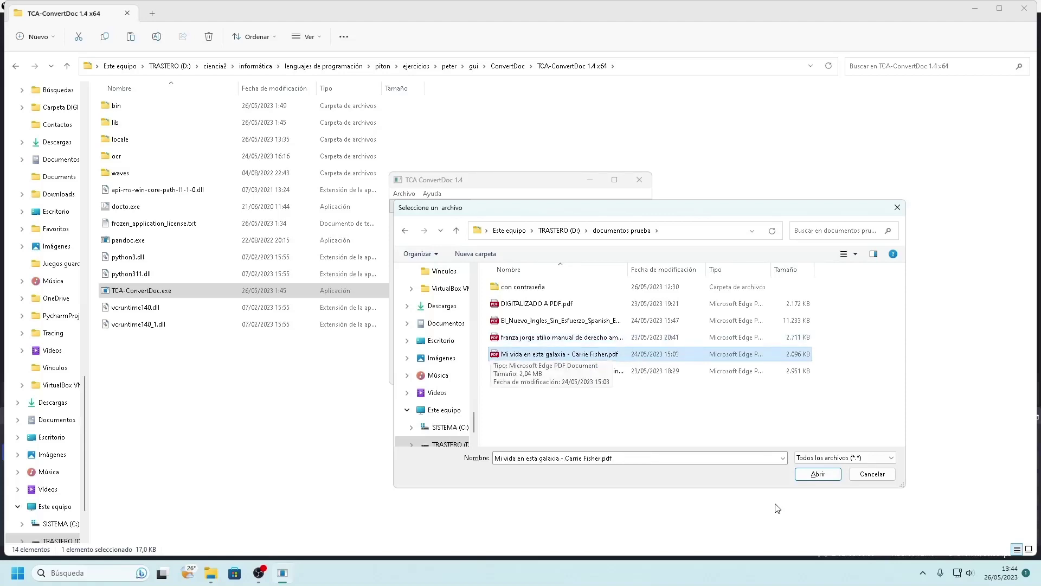
{"action": "key", "text": "Down"}
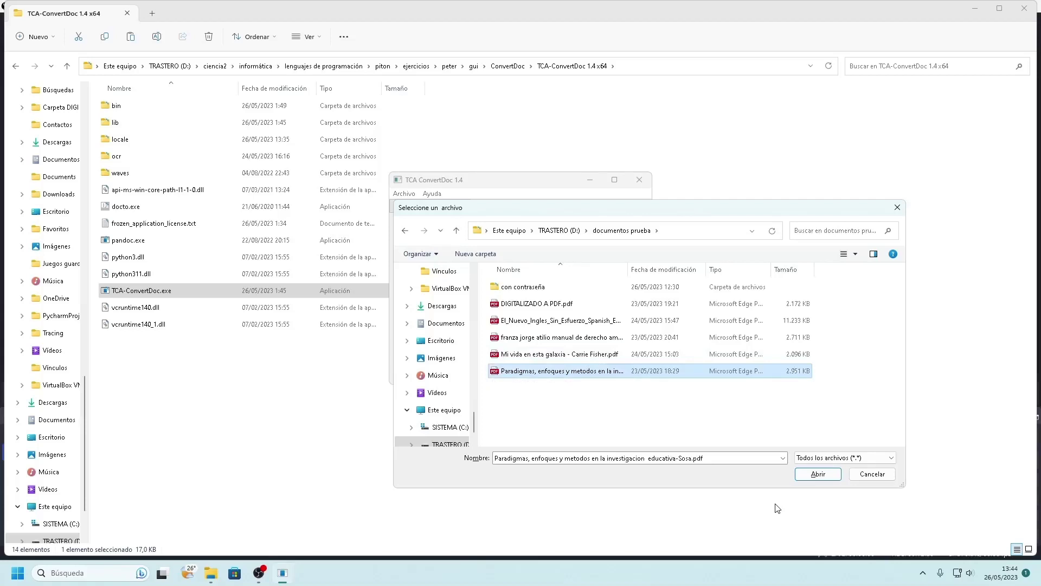
{"action": "key", "text": "Up"}
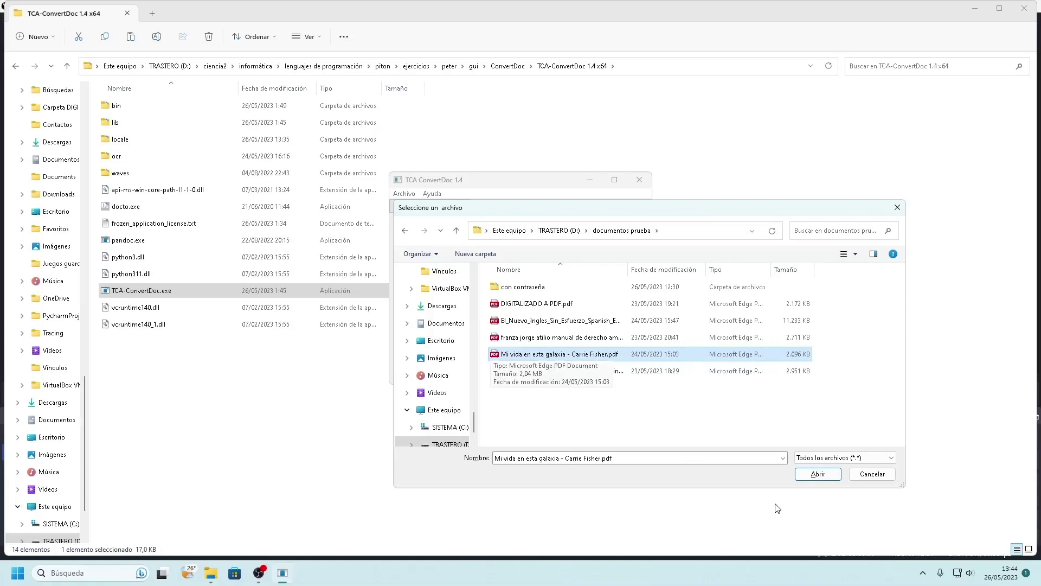
{"action": "key", "text": "Return"}
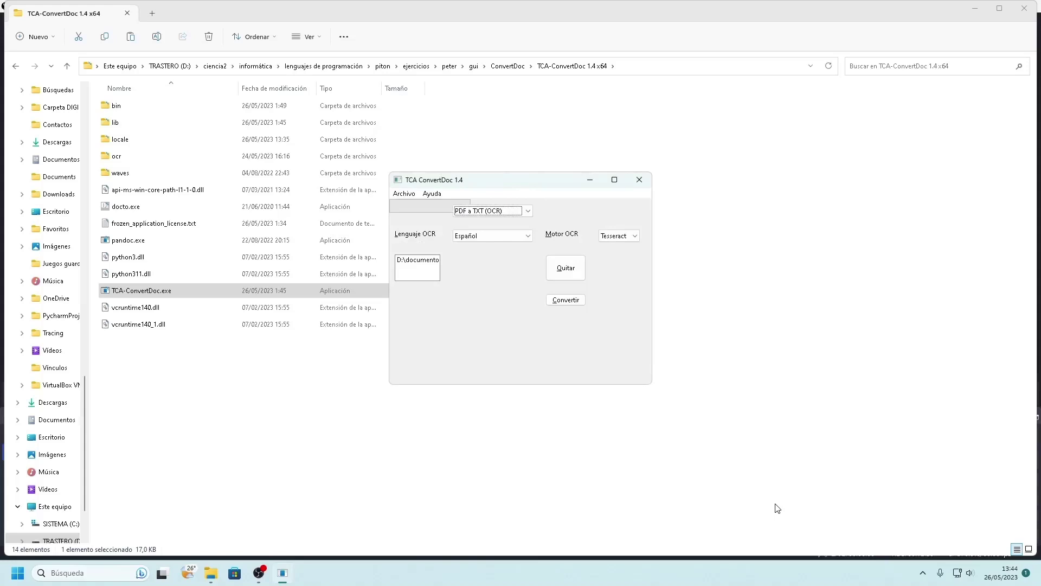
Step: Select the OCR engine that follows Tesseract and start converting the loaded PDF
{"action": "key", "text": "Tab"}
{"action": "key", "text": "Tab"}
{"action": "key", "text": "Down"}
{"action": "key", "text": "Tab"}
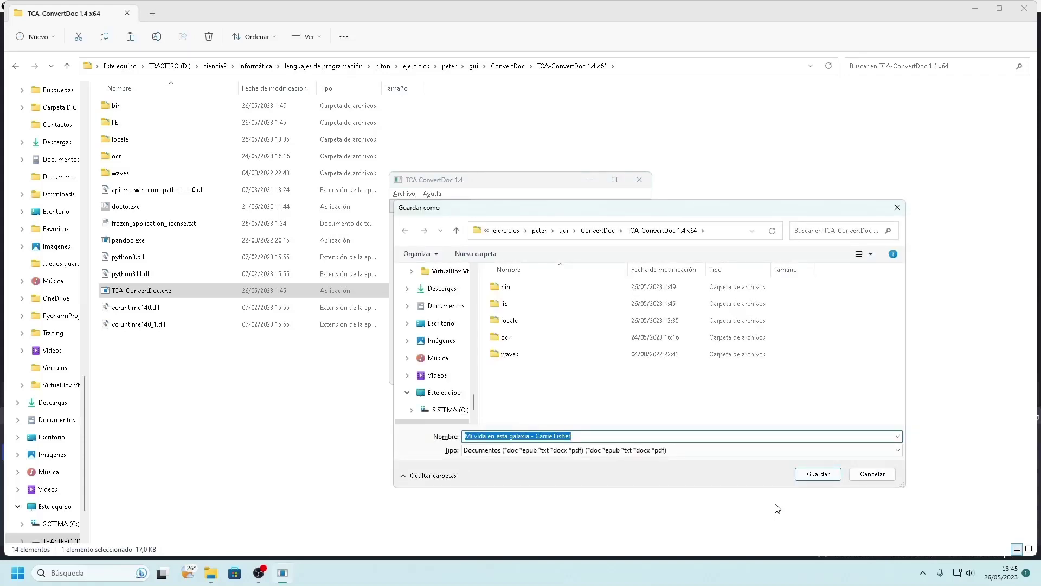
Step: Set D:\documentos prueba as the destination folder for the converted text file
{"action": "key", "text": "Tab"}
{"action": "key", "text": "Tab"}
{"action": "key", "text": "Tab"}
{"action": "key", "text": "Tab"}
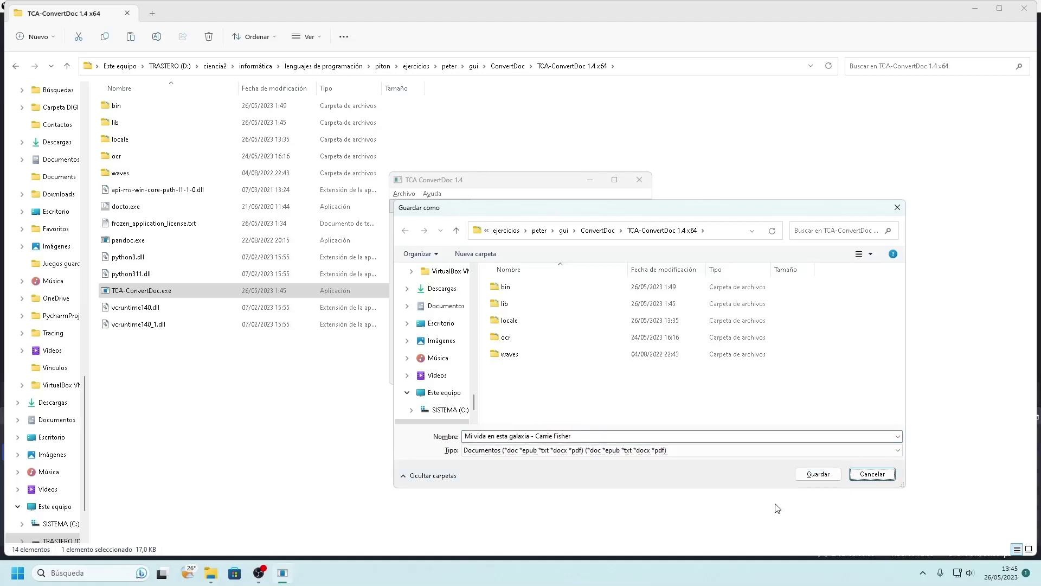
{"action": "key", "text": "Tab"}
{"action": "key", "text": "Tab"}
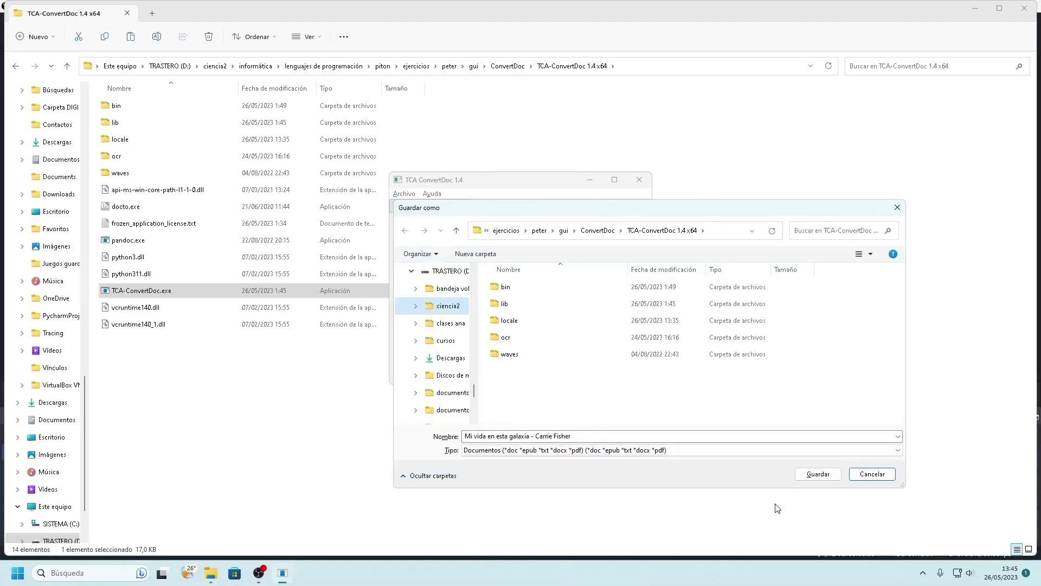
{"action": "key", "text": "Down"}
{"action": "key", "text": "Down"}
{"action": "key", "text": "Down"}
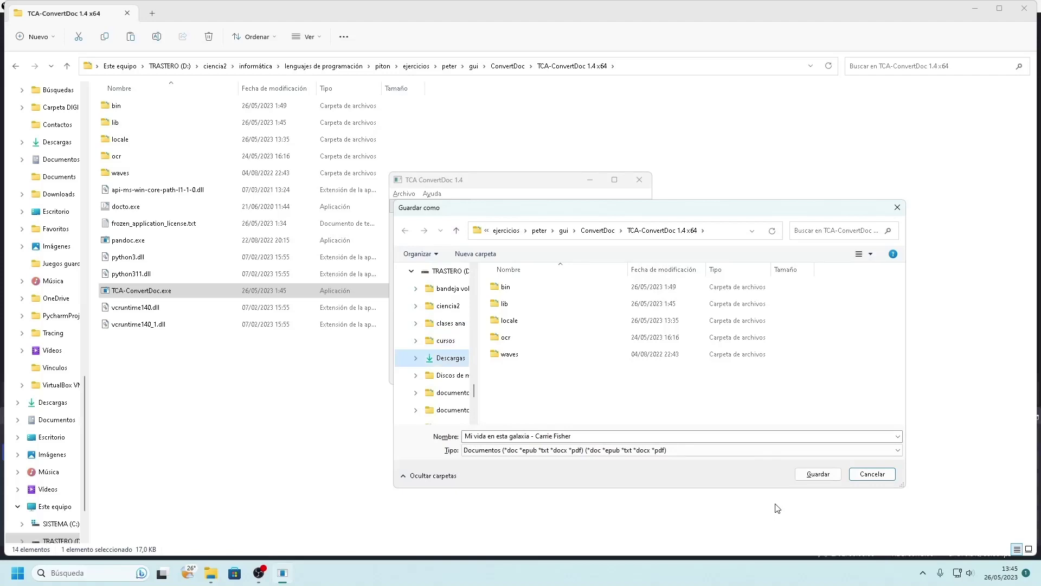
{"action": "key", "text": "Down"}
{"action": "key", "text": "Down"}
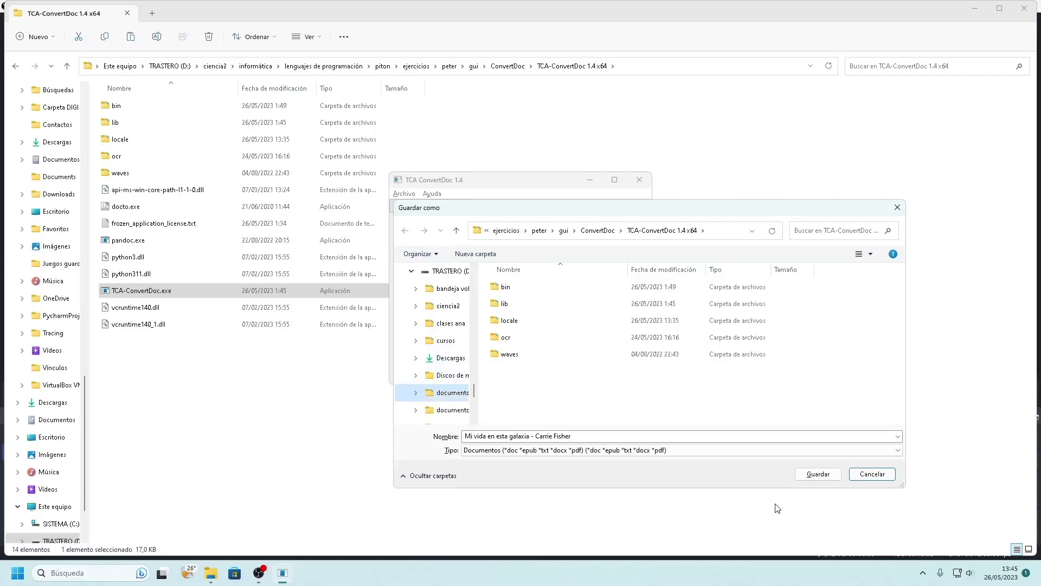
{"action": "key", "text": "Return"}
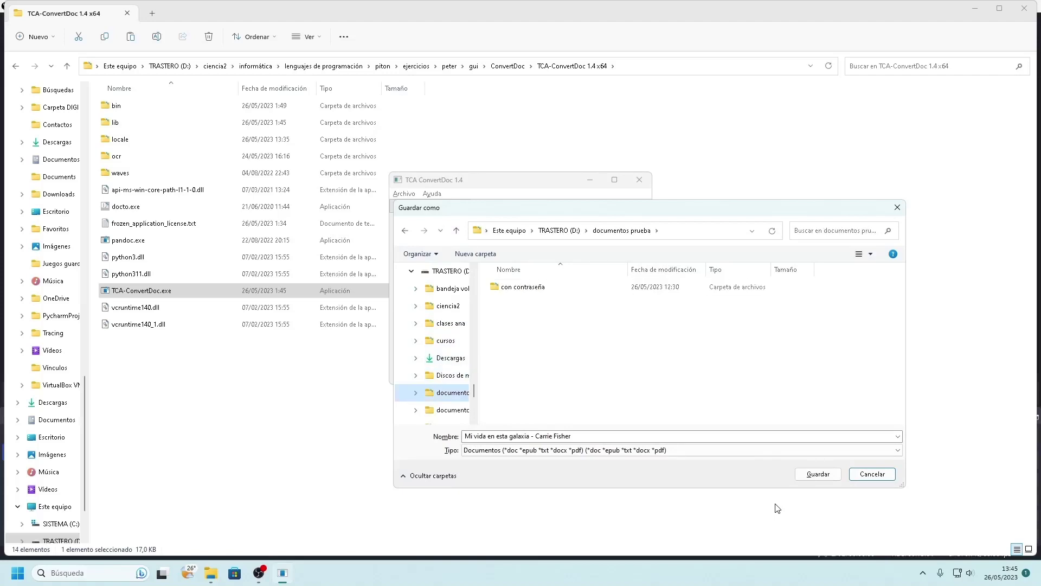
Step: Save the conversion under the suggested name "Mi vida en esta galaxia - Carrie Fisher" and let the OCR run
{"action": "key", "text": "Tab"}
{"action": "key", "text": "Tab"}
{"action": "key", "text": "Tab"}
{"action": "key", "text": "Tab"}
{"action": "key", "text": "Tab"}
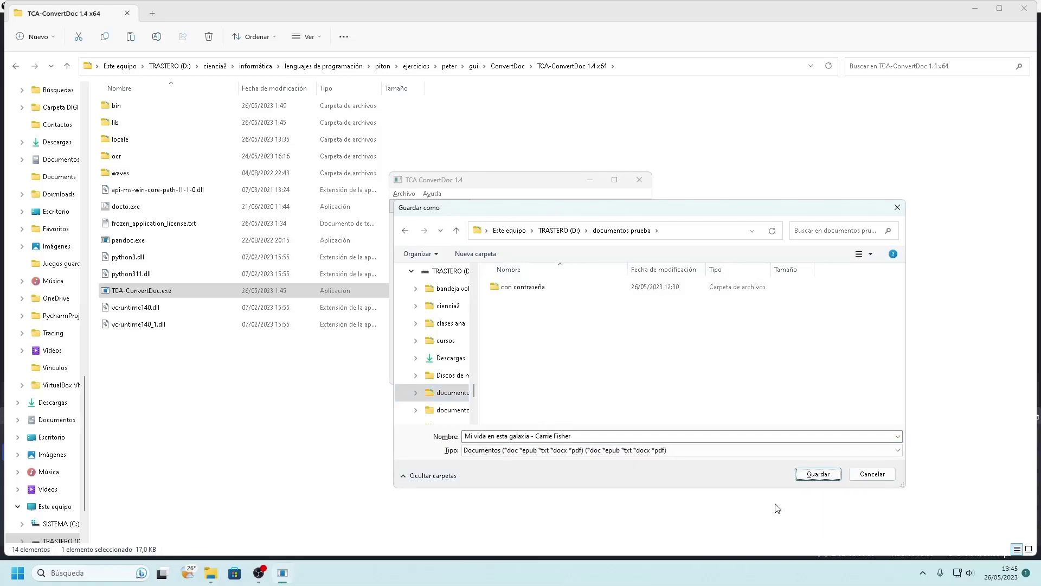
{"action": "key", "text": "Return"}
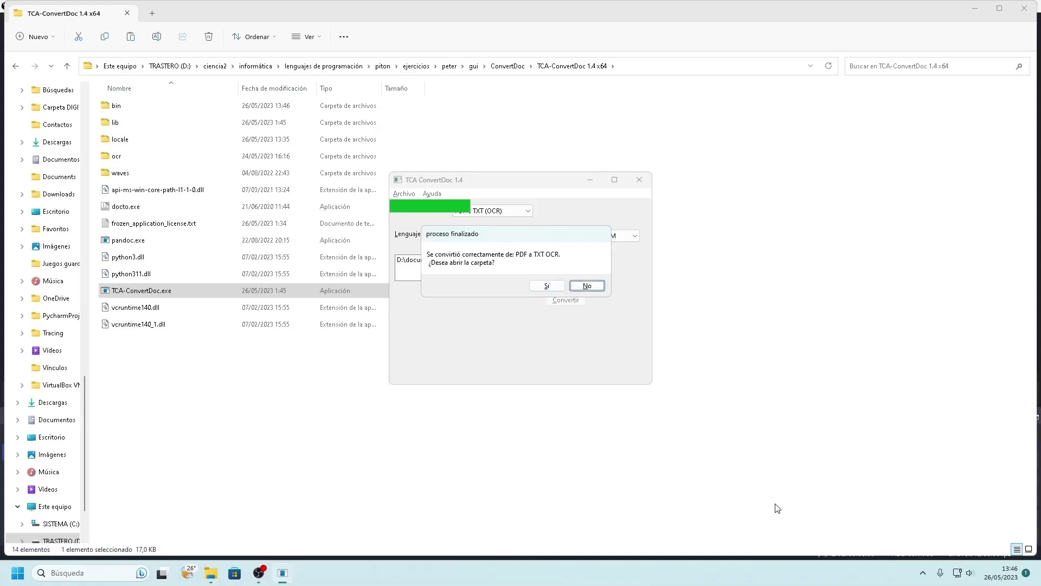
Step: Agree to show the output folder and open "Mi vida en esta galaxia - Carrie Fisher.txt" from it
{"action": "key", "text": "Return"}
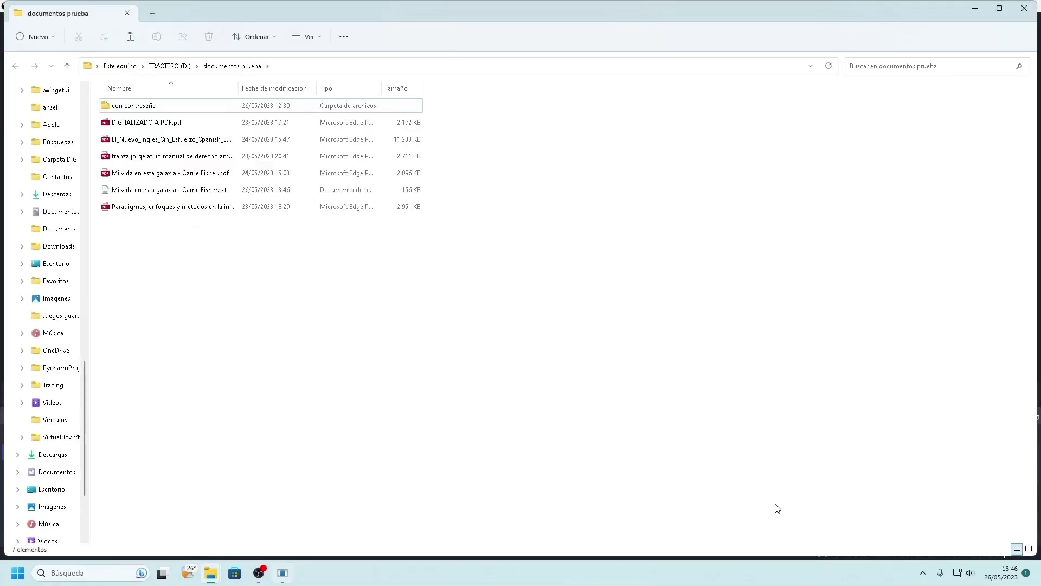
{"action": "key", "text": "Down"}
{"action": "key", "text": "Down"}
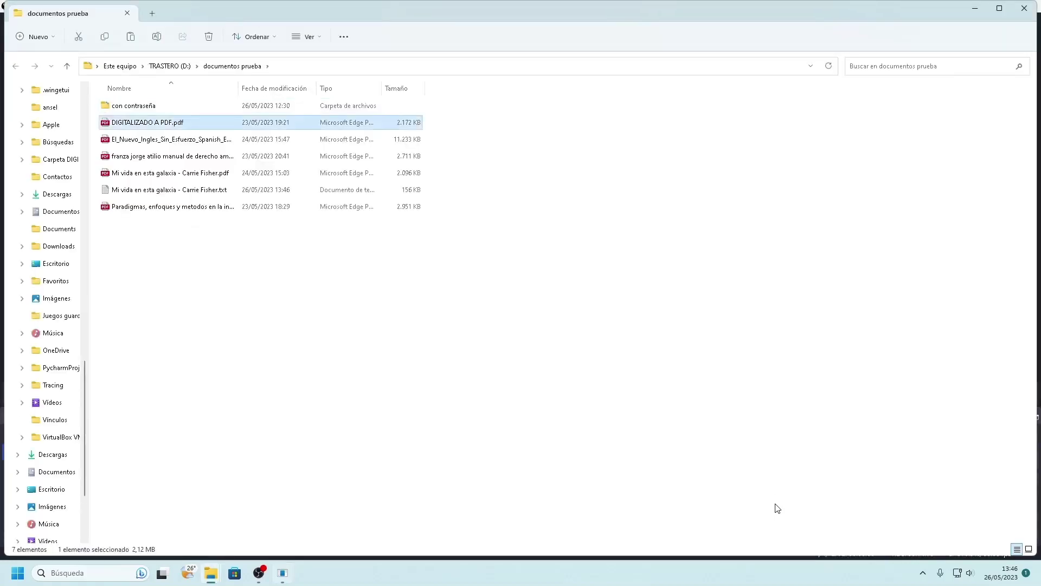
{"action": "key", "text": "Down"}
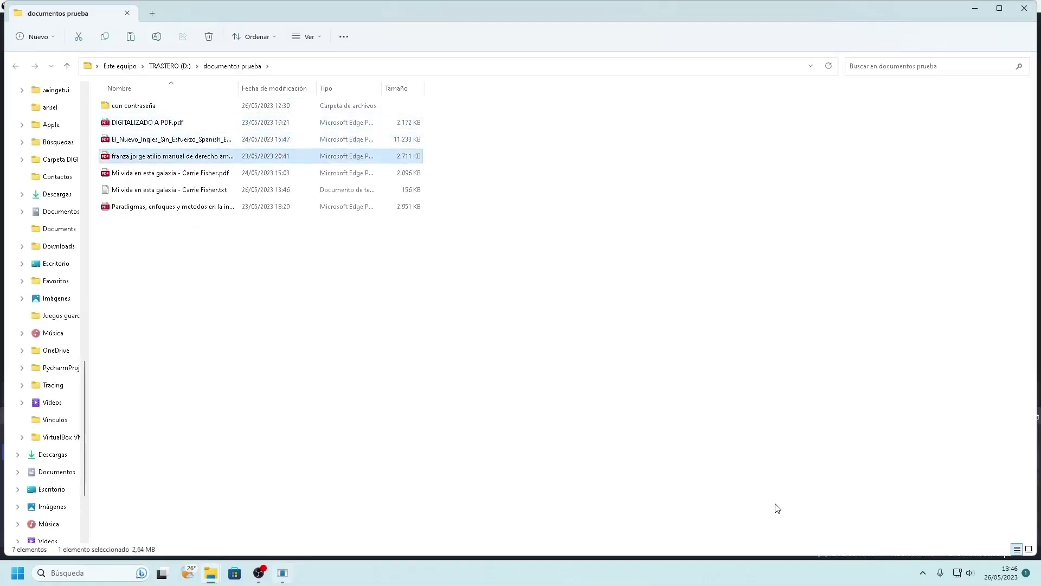
{"action": "key", "text": "Down"}
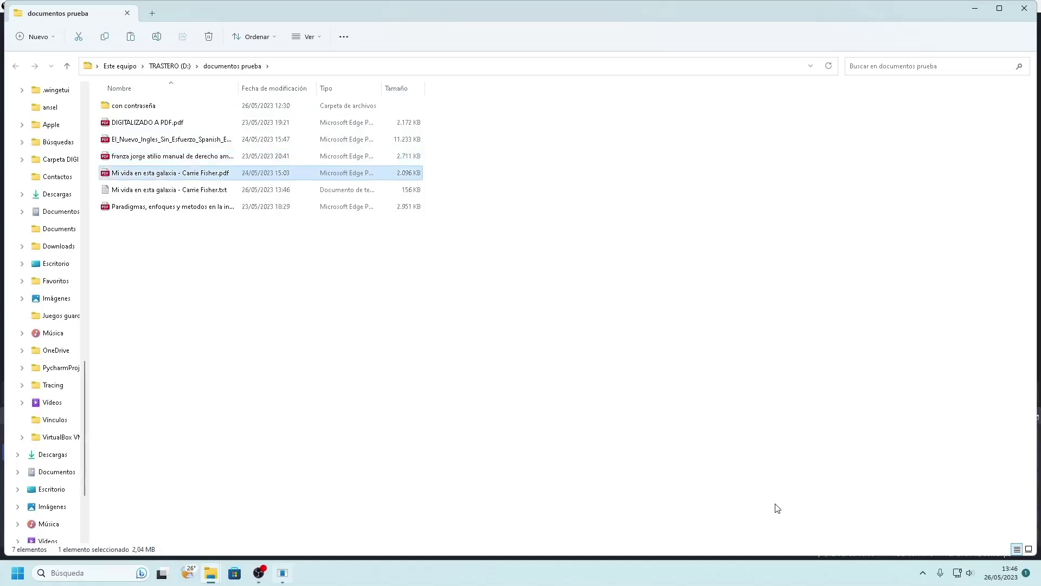
{"action": "key", "text": "Down"}
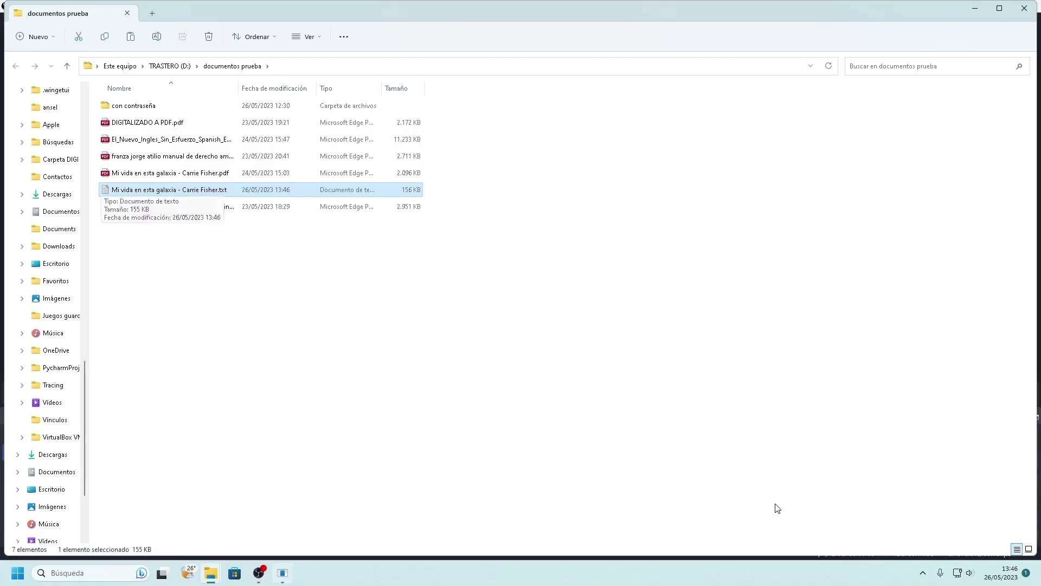
{"action": "key", "text": "Return"}
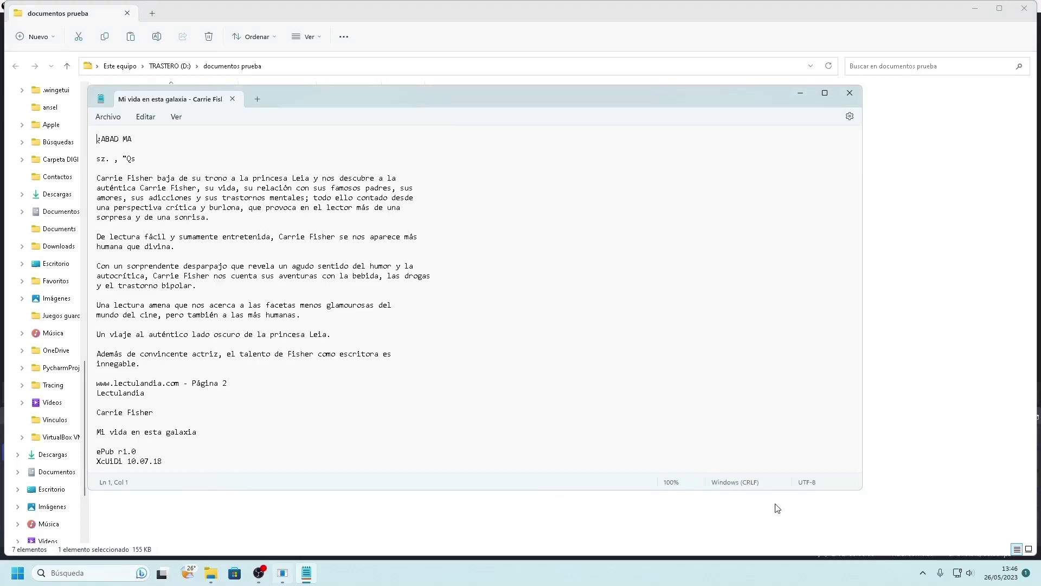
Step: Read the opening lines of the converted text, select the whole text and close the file
{"action": "key", "text": "Down"}
{"action": "key", "text": "Down"}
{"action": "key", "text": "Down"}
{"action": "key", "text": "Down"}
{"action": "key", "text": "Down"}
{"action": "key", "text": "Down"}
{"action": "key", "text": "ctrl+a"}
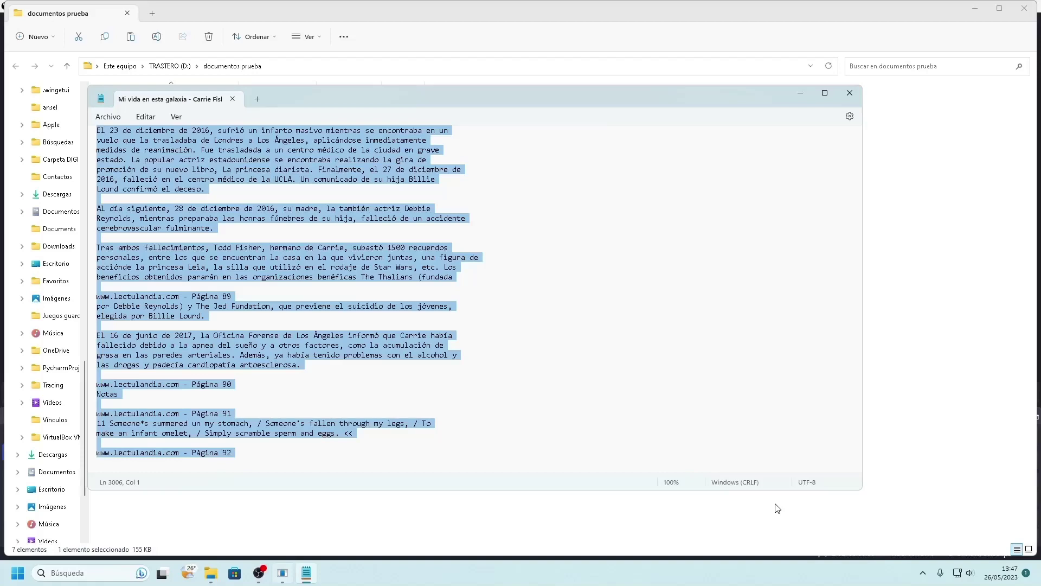
{"action": "key", "text": "alt+F4"}
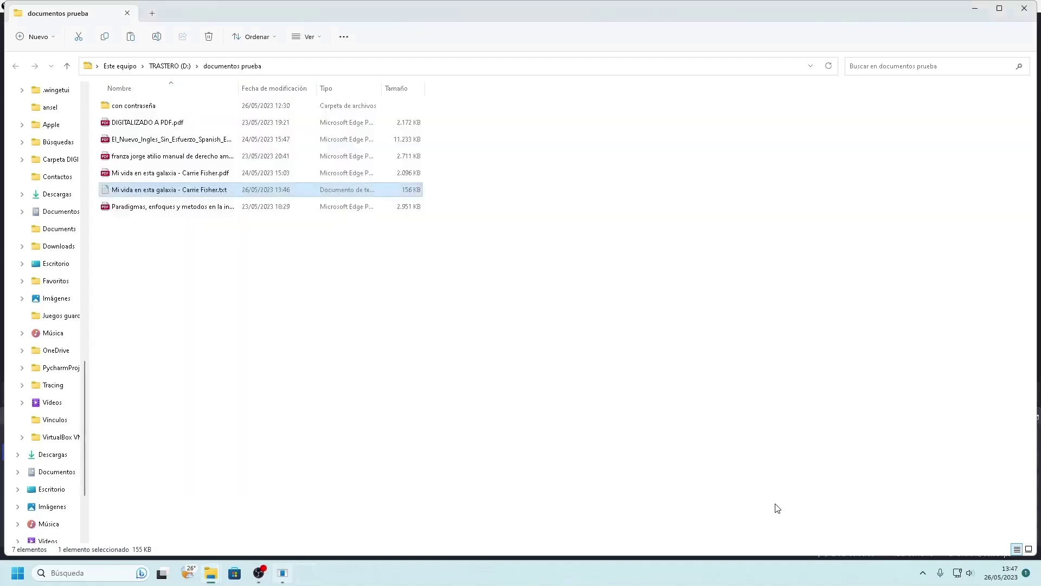